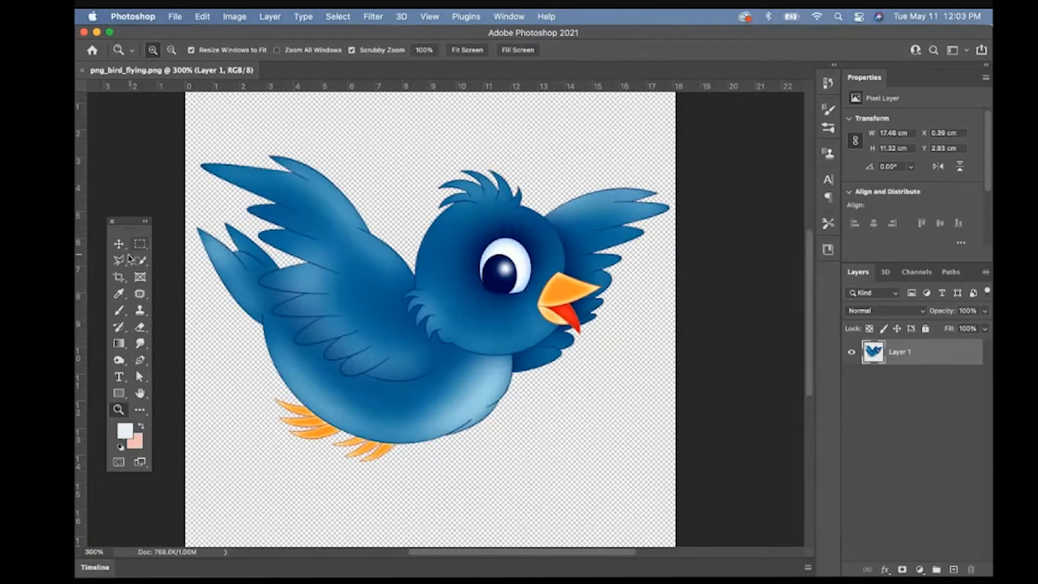
- Outline the bird's head with the Polygonal Lasso, copy it to a new layer and hide Layer 1
click(120, 262)
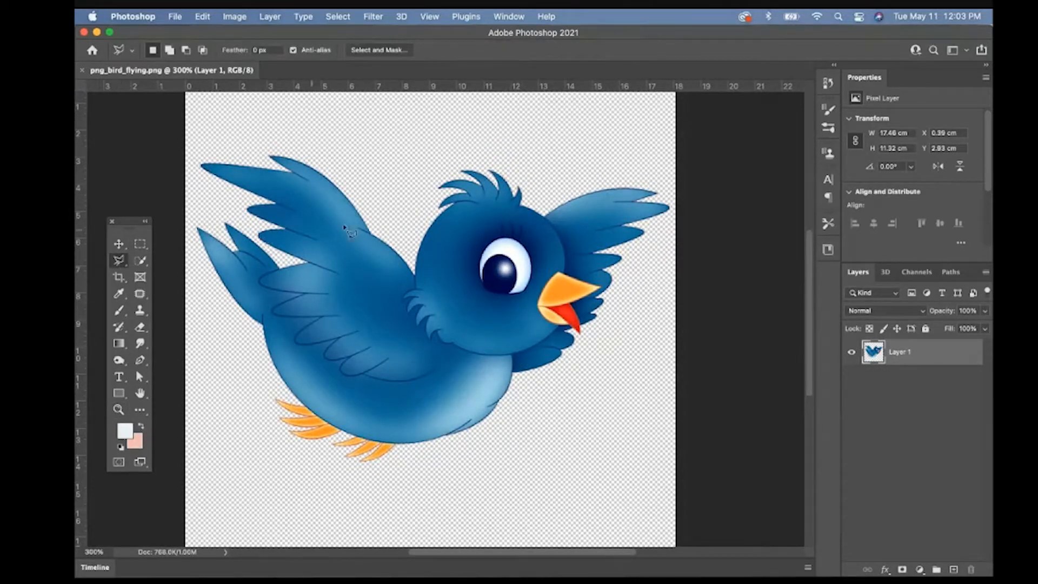
mouse_move(418, 206)
mouse_down()
mouse_move(413, 282)
mouse_move(398, 303)
mouse_move(416, 335)
mouse_move(471, 358)
mouse_move(541, 351)
mouse_move(568, 336)
mouse_move(548, 208)
mouse_up()
click(416, 206)
key(super+j)
click(852, 378)
- Select and delete the leftover wing and body areas around the cut-out head
click(118, 410)
click(401, 303)
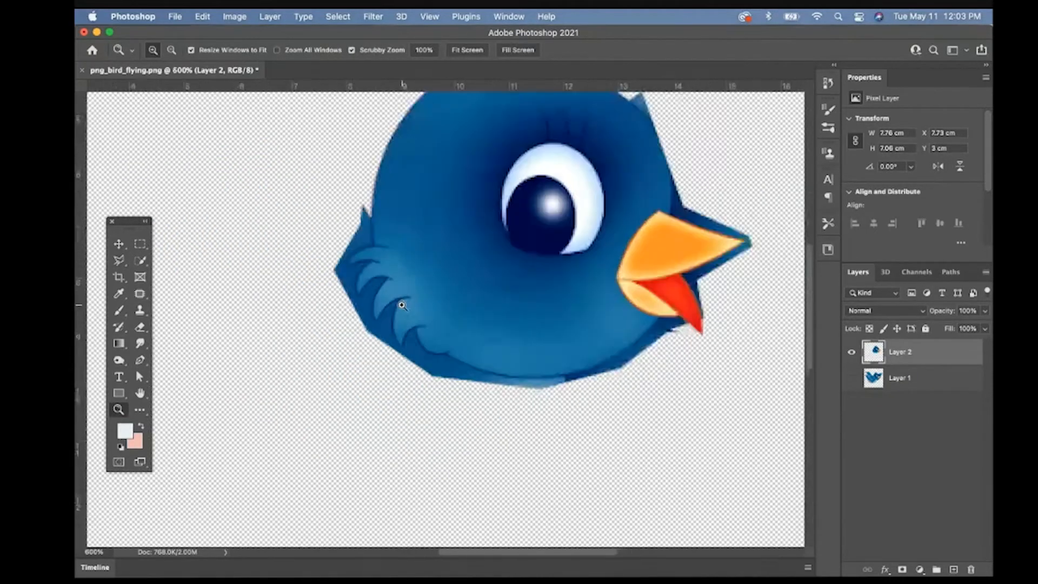
click(401, 303)
click(140, 260)
key(Delete)
click(676, 289)
key(Delete)
- Erase the remaining body pixels along the head's lower edge with a resized eraser
drag(649, 331, 532, 429)
right_click(140, 327)
click(224, 325)
click(167, 51)
drag(315, 50, 353, 66)
drag(519, 439, 559, 418)
click(118, 410)
alt+click(490, 447)
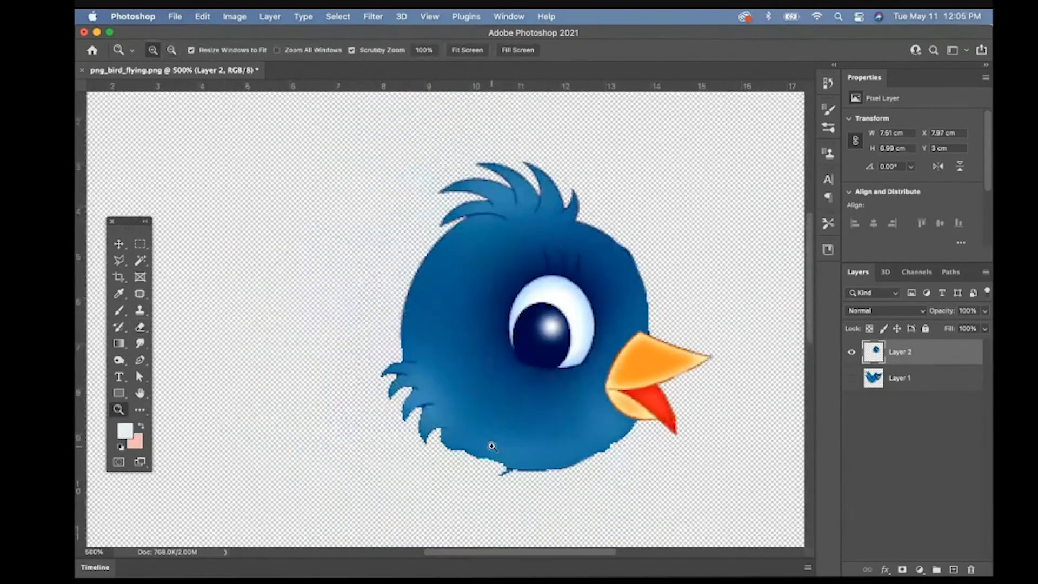
click(140, 327)
- Show the original bird on Layer 1, hide the head layer and make Layer 1 active
click(851, 378)
click(851, 352)
click(899, 378)
- Outline the wing nearest the tail with the Polygonal Lasso, following the edges of its lower feathers
click(118, 260)
click(267, 293)
click(263, 303)
click(269, 310)
click(294, 315)
click(342, 321)
click(292, 343)
click(285, 352)
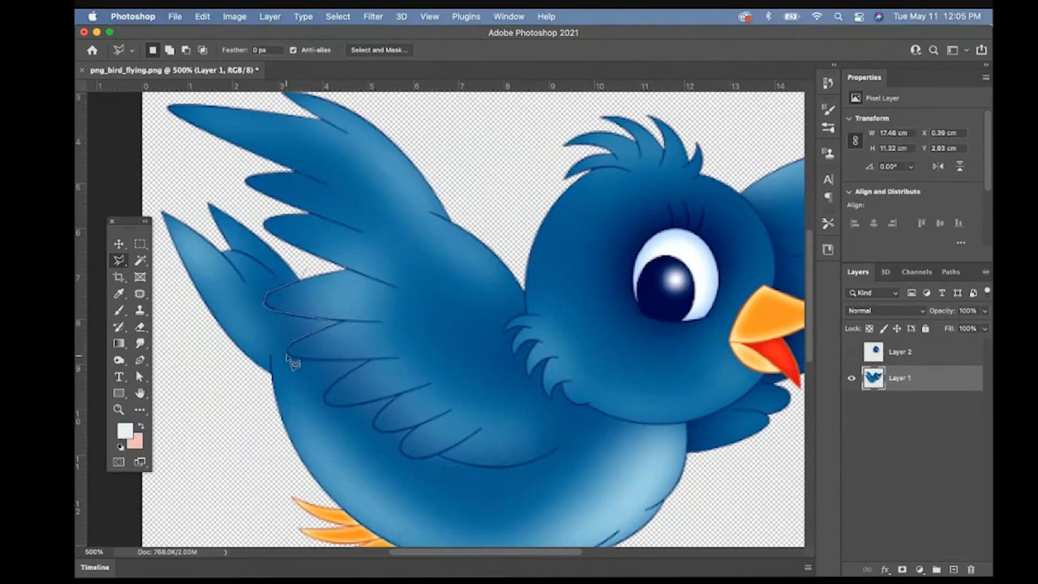
click(291, 356)
click(319, 361)
click(365, 361)
click(326, 389)
click(323, 402)
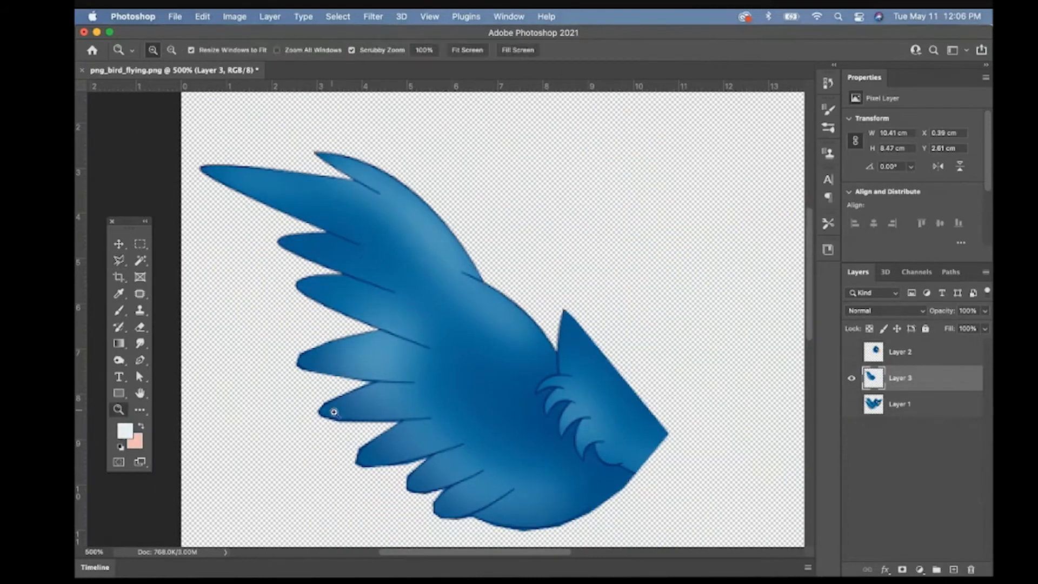
scroll(331, 407, up, 3)
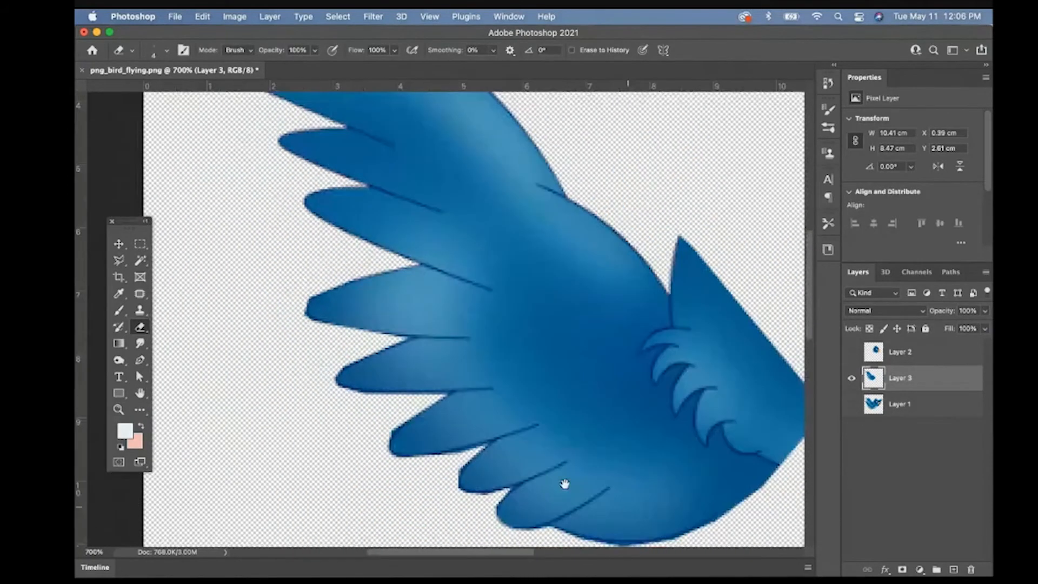
- Patch the curled neck feathers out of the wing layer with plain blue from the middle of the wing
scroll(563, 482, up, 2)
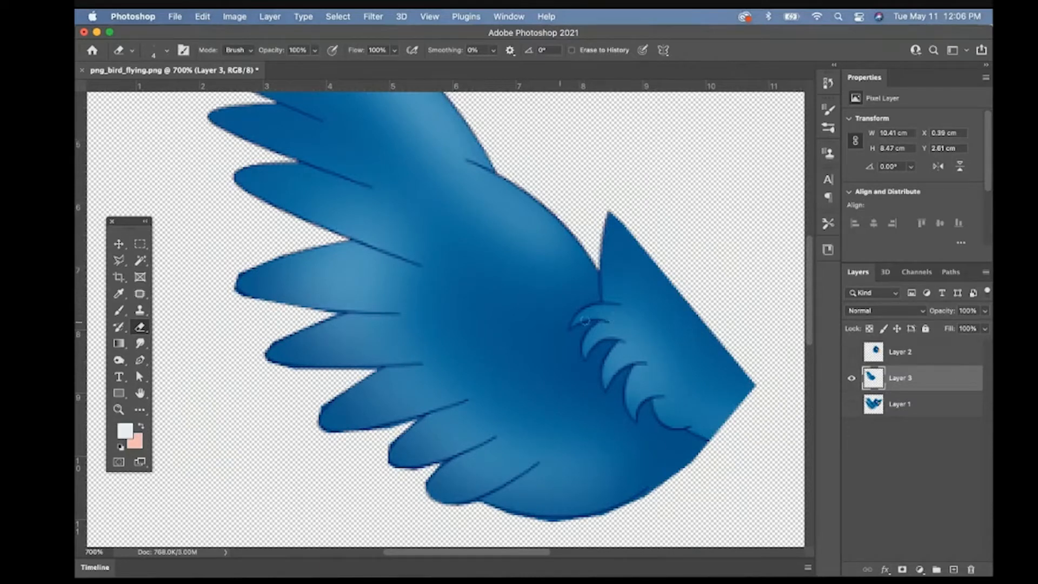
click(140, 294)
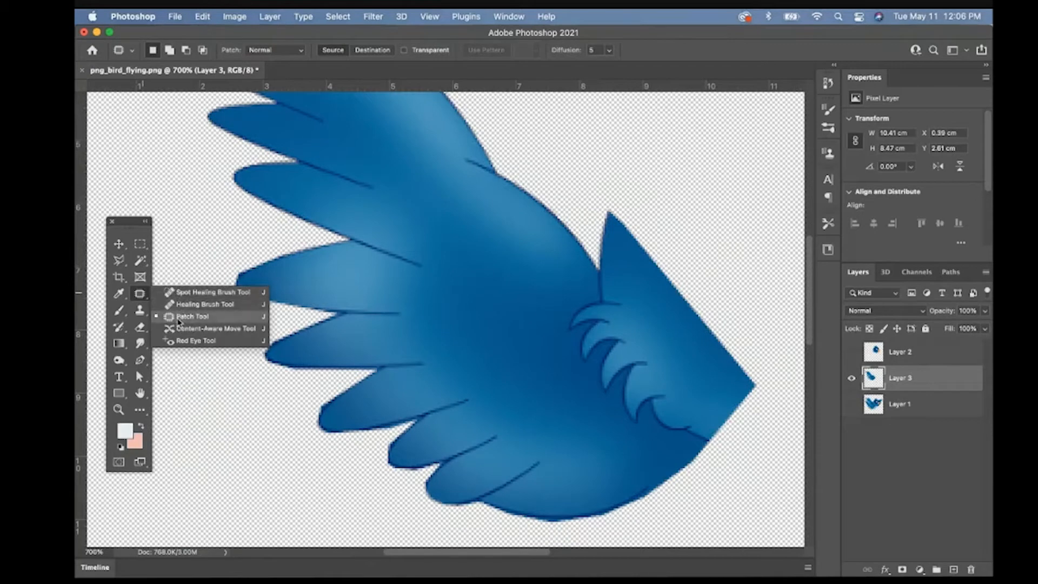
click(184, 317)
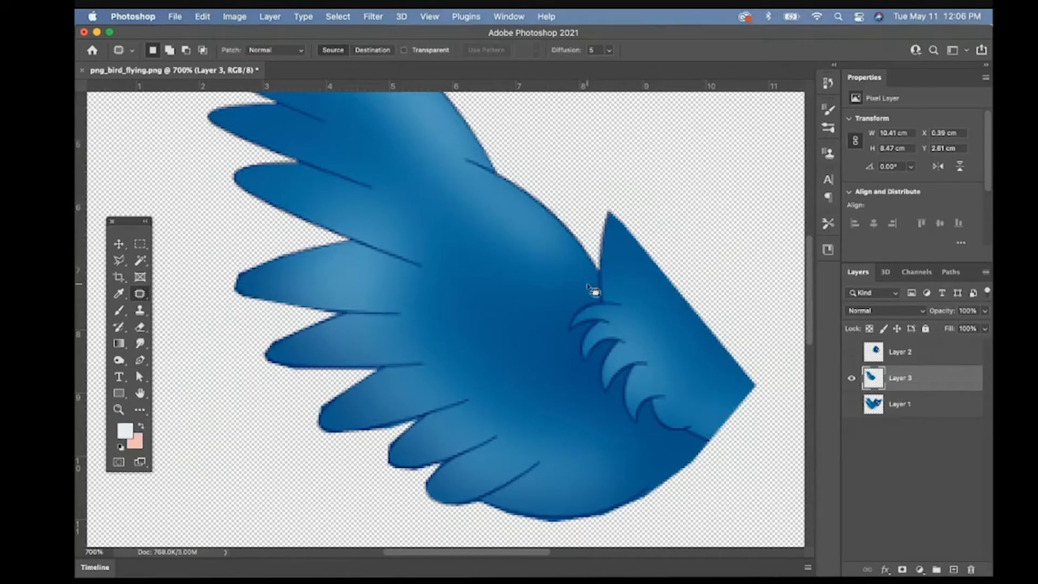
mouse_move(591, 276)
mouse_down()
mouse_move(566, 338)
mouse_move(600, 409)
mouse_move(661, 423)
mouse_move(672, 394)
mouse_move(625, 299)
mouse_move(594, 278)
mouse_up()
drag(606, 324, 489, 301)
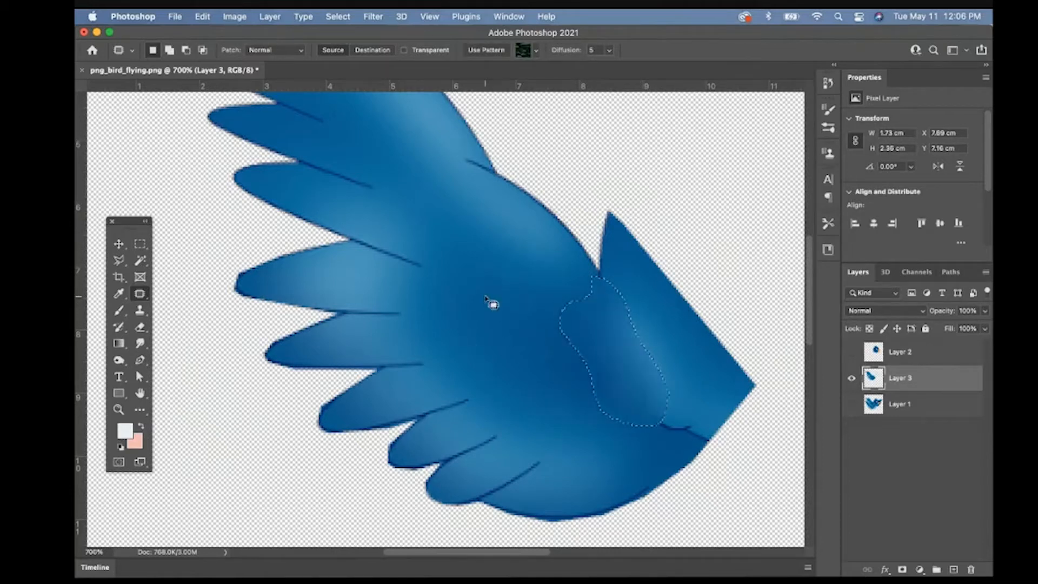
key(super+d)
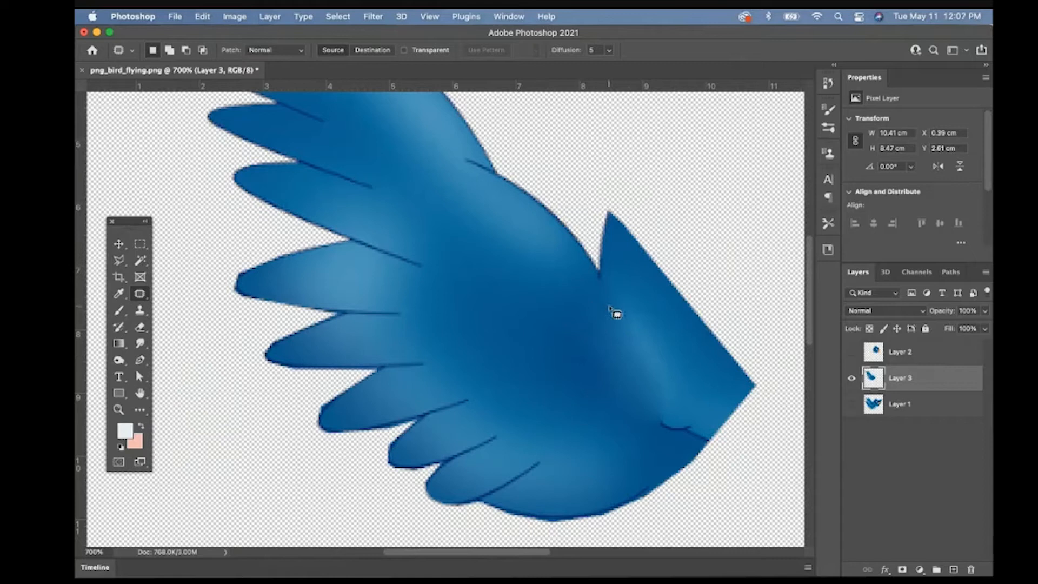
drag(709, 442, 672, 450)
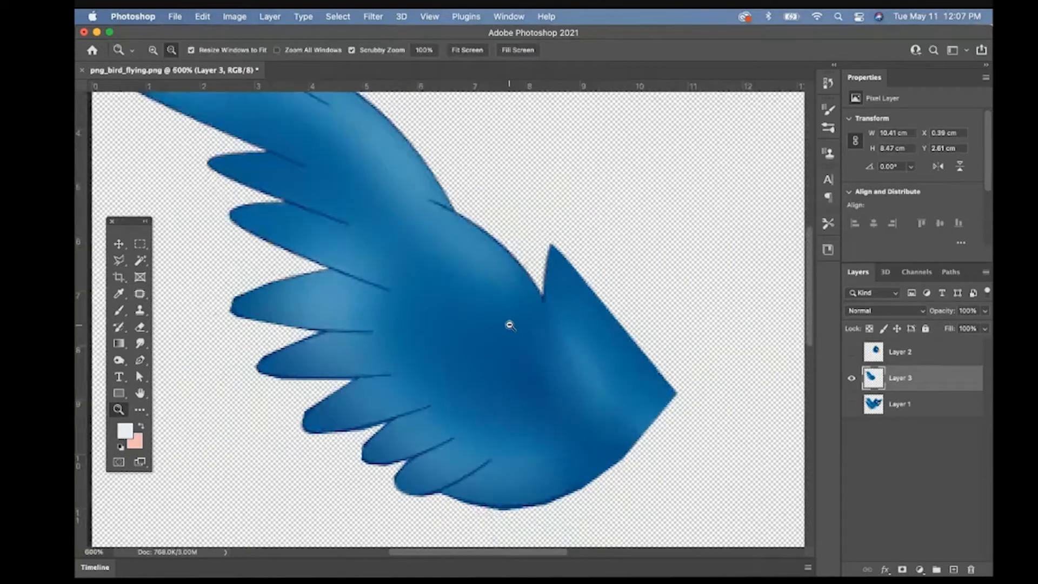
alt+click(510, 325)
alt+click(510, 325)
alt+click(510, 325)
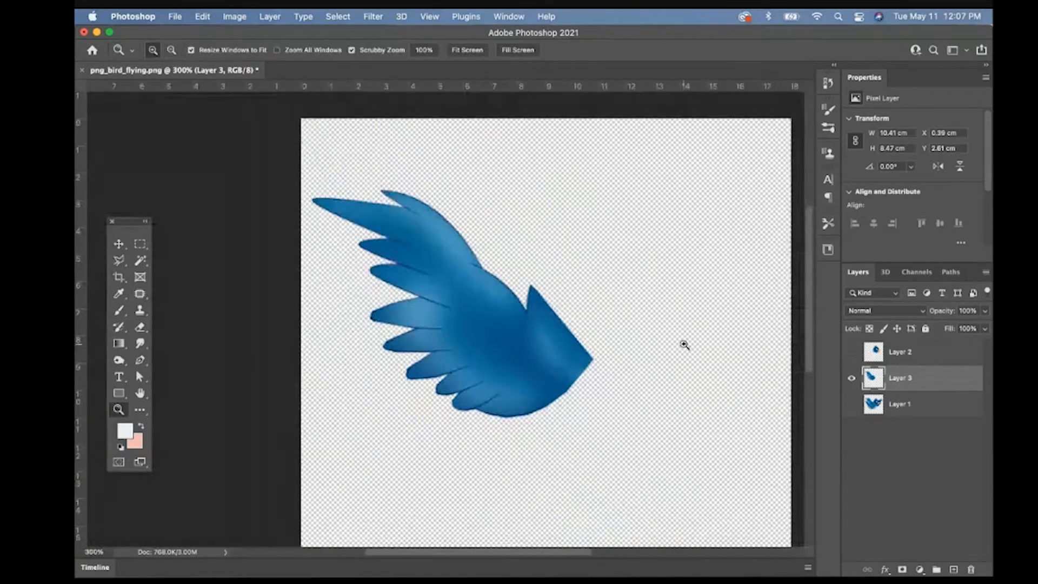
- Check the separated head and wing layers by switching layer visibility, ending with only Layer 1 shown and active
click(851, 352)
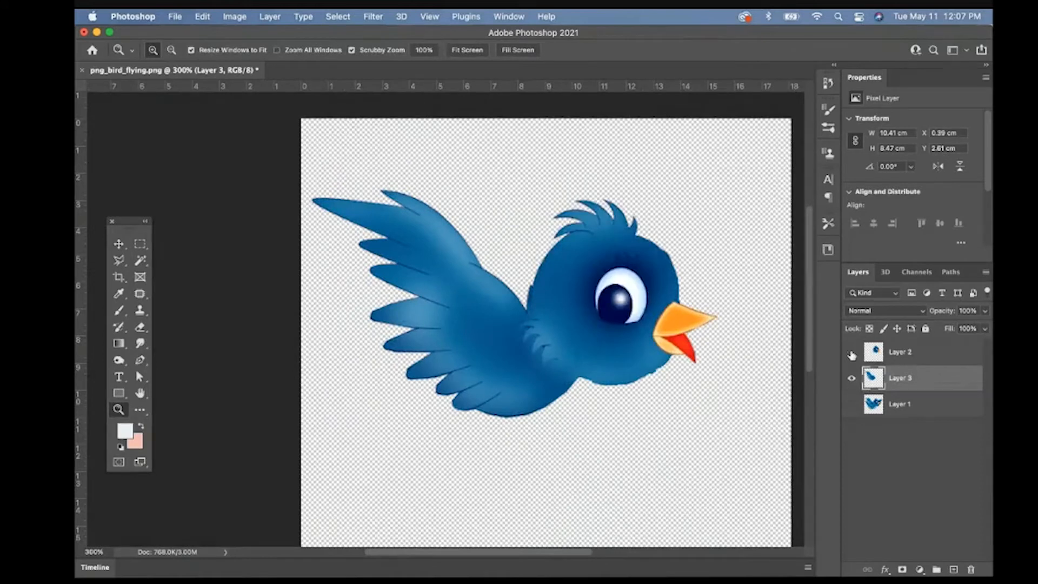
click(851, 375)
click(851, 378)
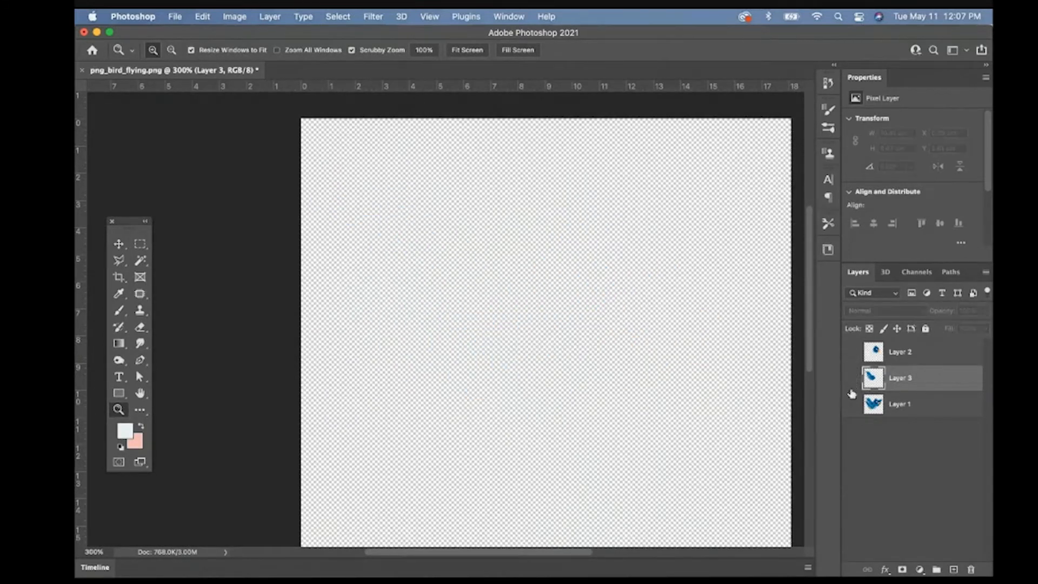
click(852, 405)
click(868, 404)
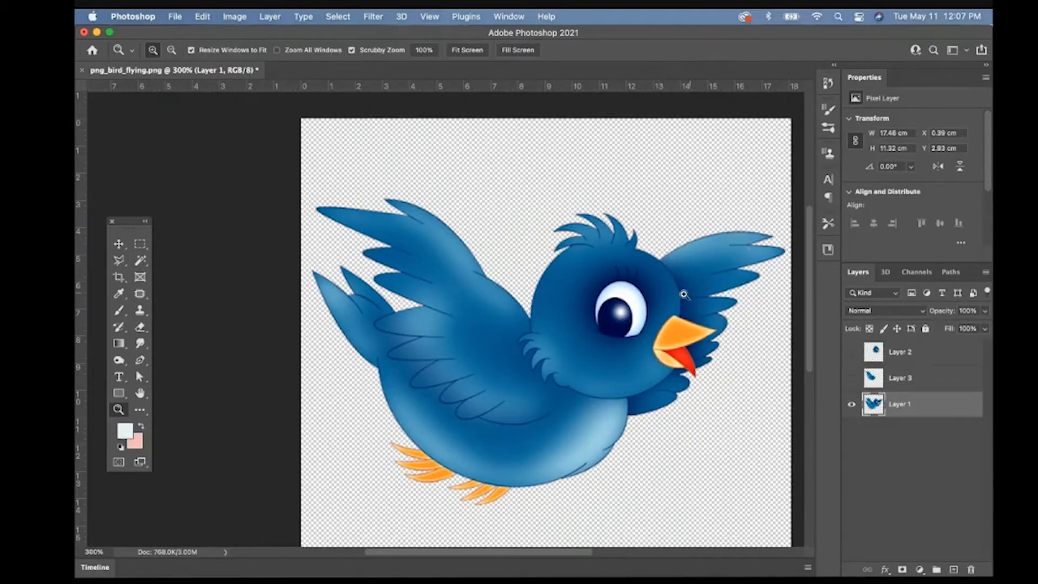
click(851, 380)
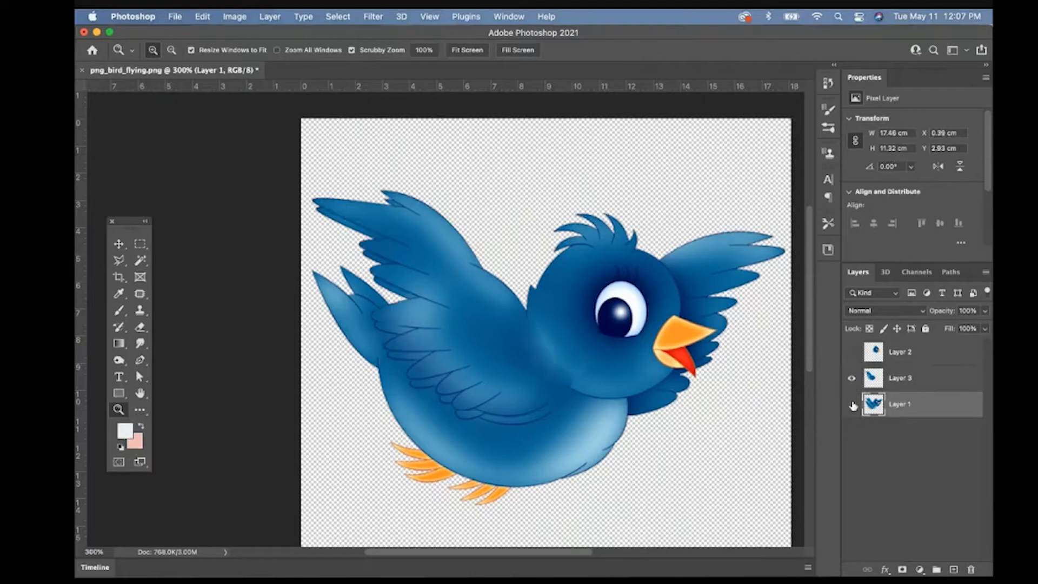
click(852, 406)
click(852, 354)
drag(852, 355, 851, 374)
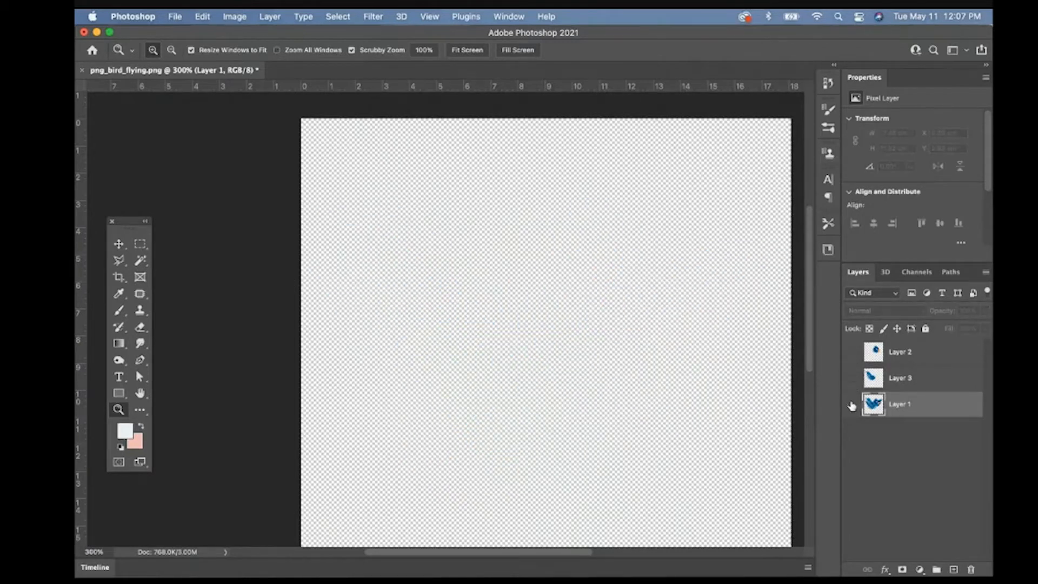
click(852, 405)
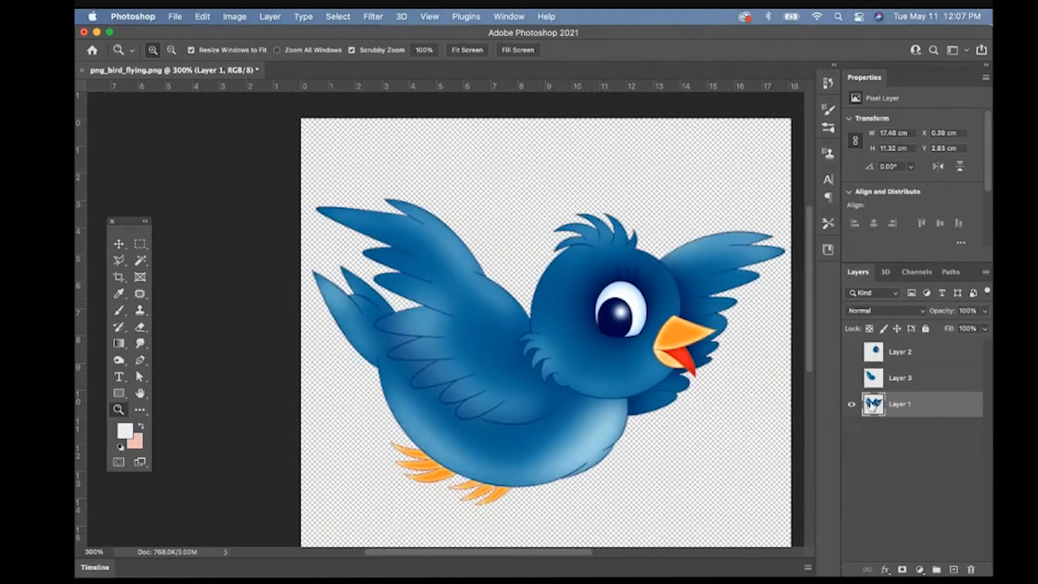
- Show the head layer and move it exactly over the original bird's head
click(852, 351)
click(871, 352)
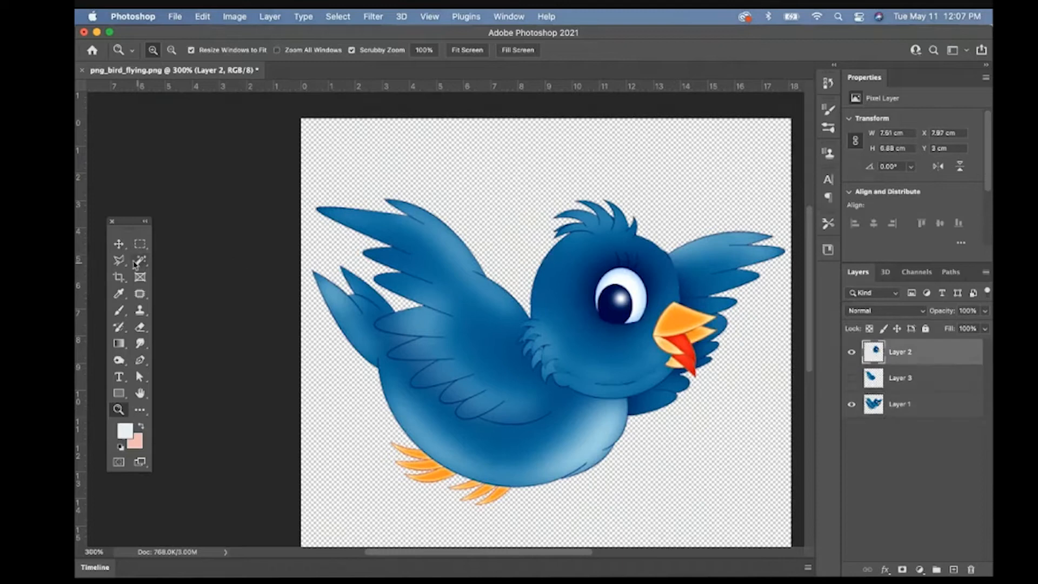
click(118, 244)
mouse_move(591, 270)
mouse_down()
mouse_move(593, 292)
mouse_move(594, 284)
mouse_up()
- Try rotating the head layer counterclockwise by about 22 degrees
key(ctrl+t)
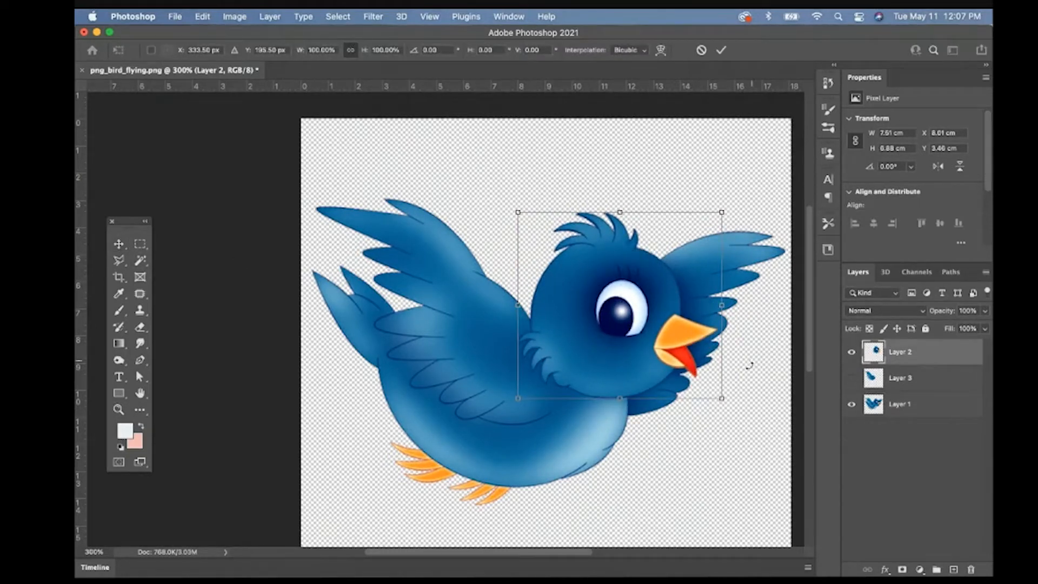
drag(749, 365, 767, 309)
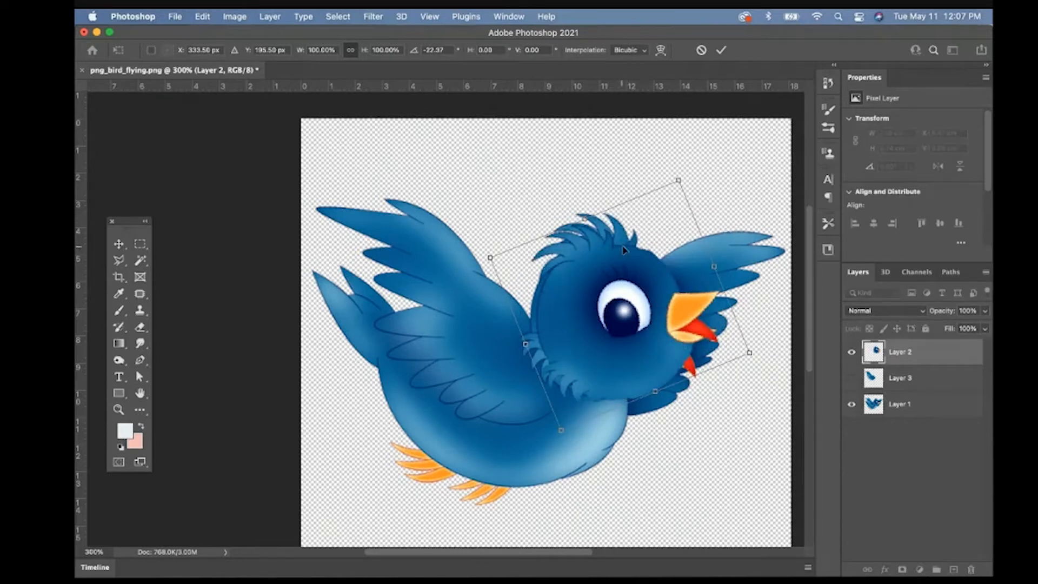
key(super+z)
- Show the wing layer and rotate it slightly clockwise with Free Transform
click(858, 382)
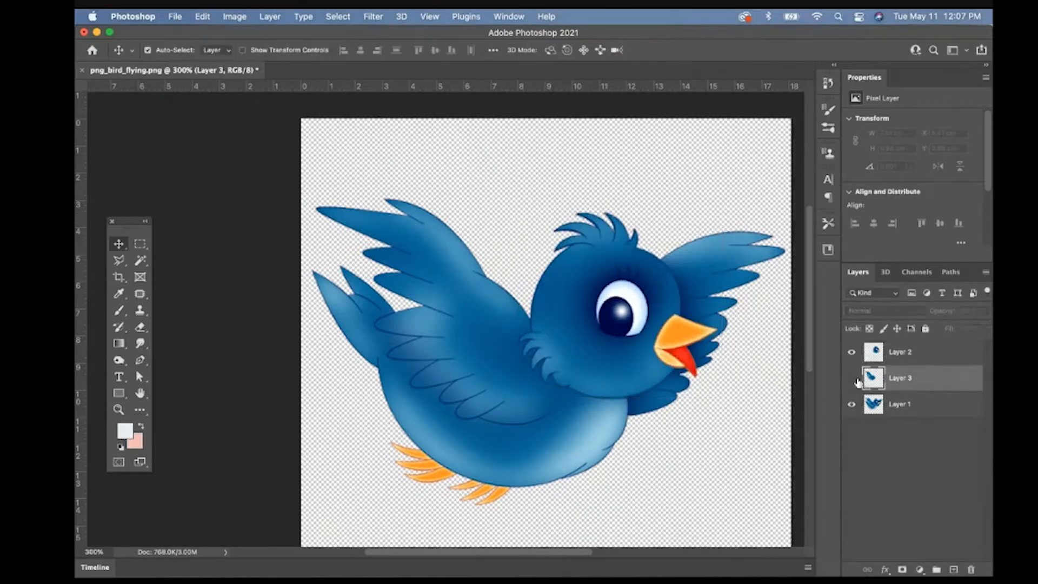
click(851, 380)
key(super+t)
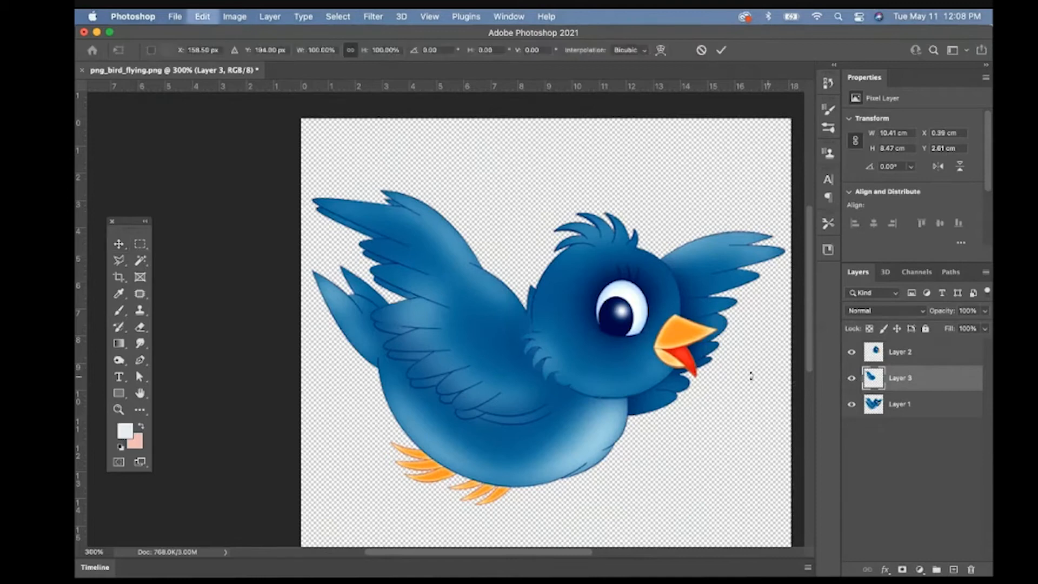
mouse_move(607, 424)
mouse_down()
mouse_move(572, 428)
mouse_move(614, 400)
mouse_move(588, 410)
mouse_move(597, 410)
mouse_up()
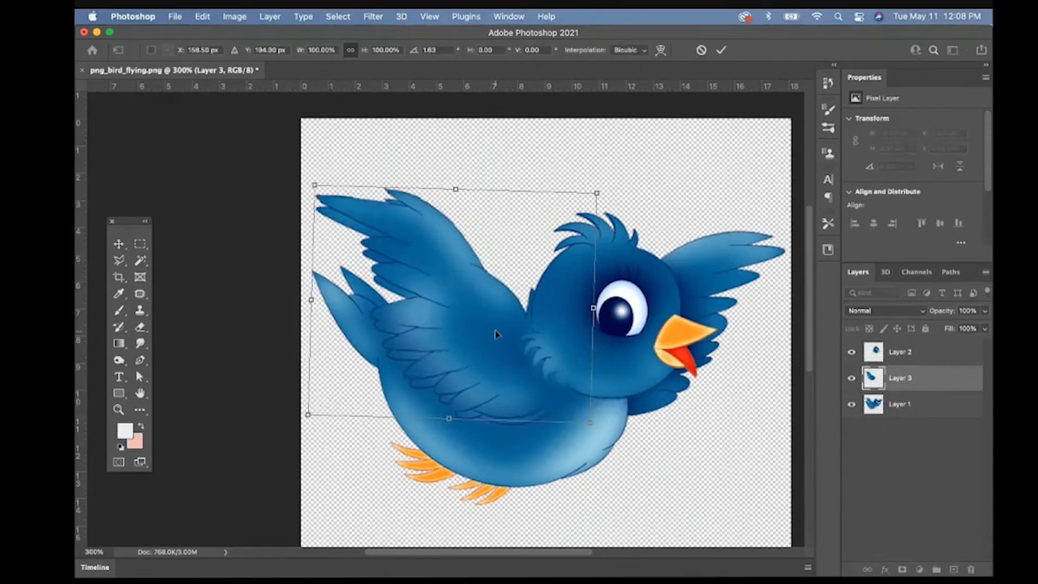
key(Return)
- Rename Layer 3 as "Wing" and Layer 2 as "Head"
double_click(897, 377)
text(W)
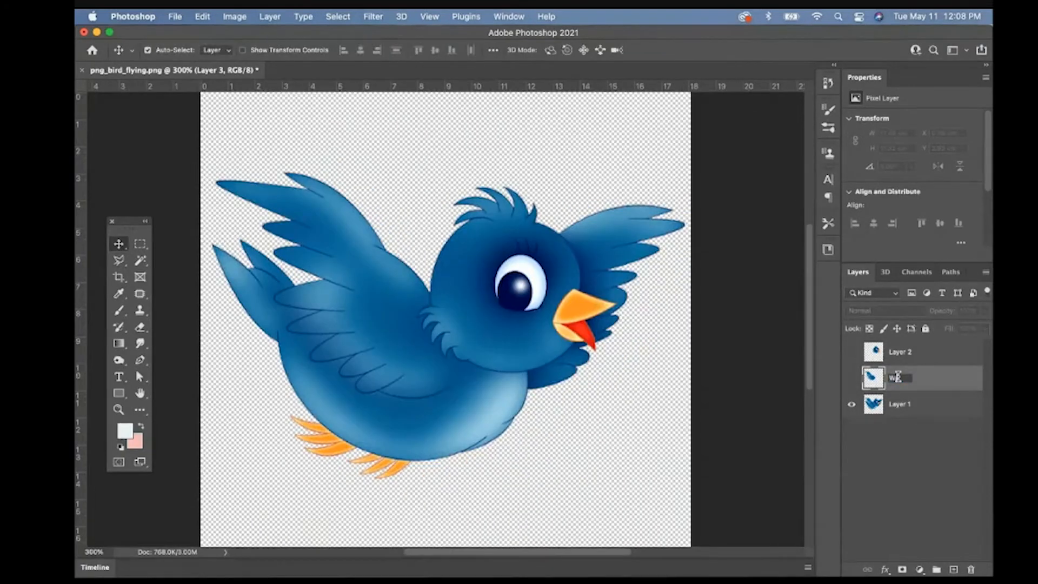
text(ing)
key(Return)
double_click(900, 351)
text(Head)
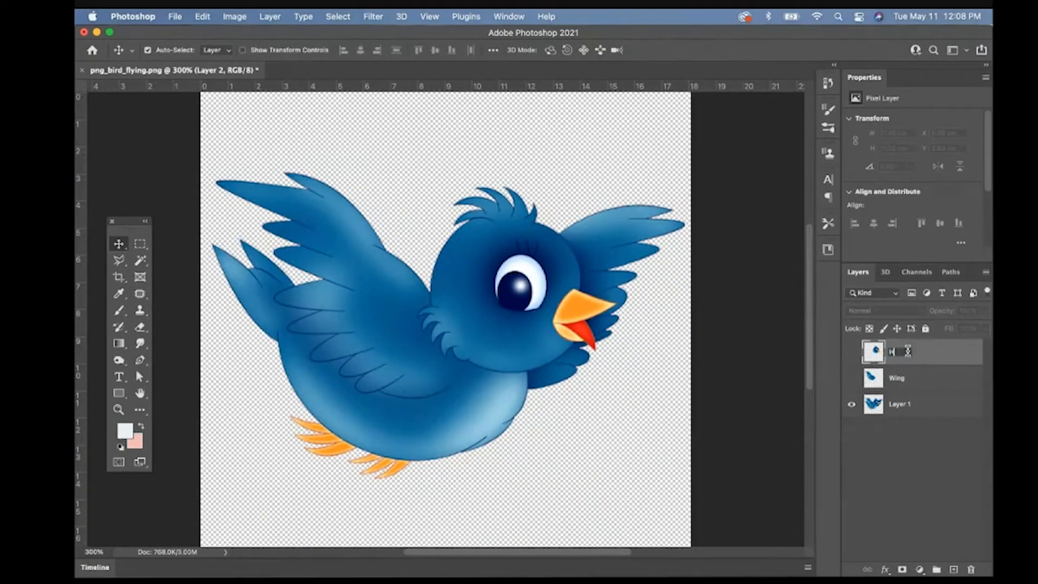
key(Return)
- On Layer 1, outline the raised wing and the back of the head with the Polygonal Lasso and cut them away
click(851, 403)
click(851, 404)
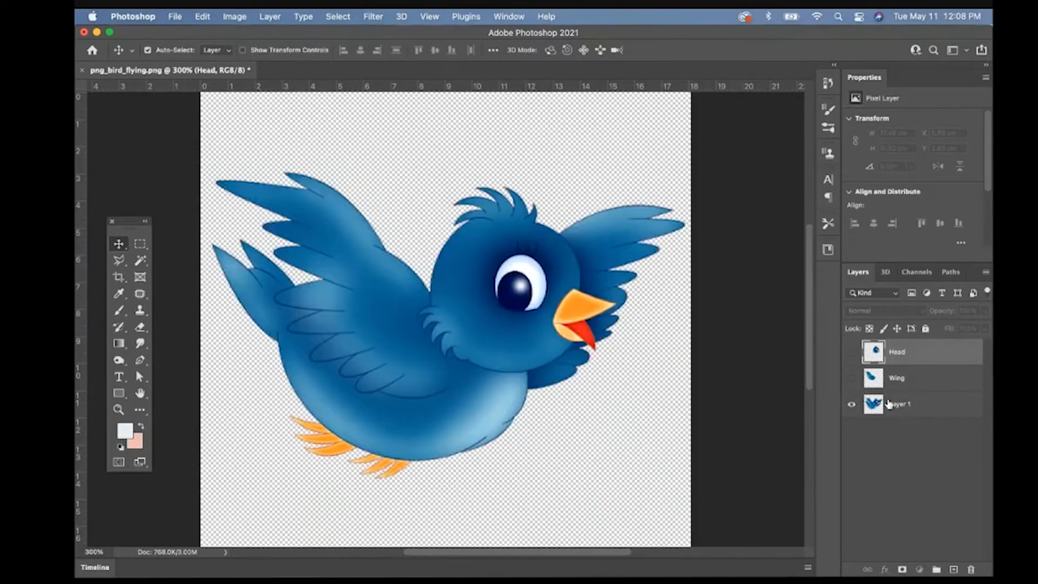
click(891, 404)
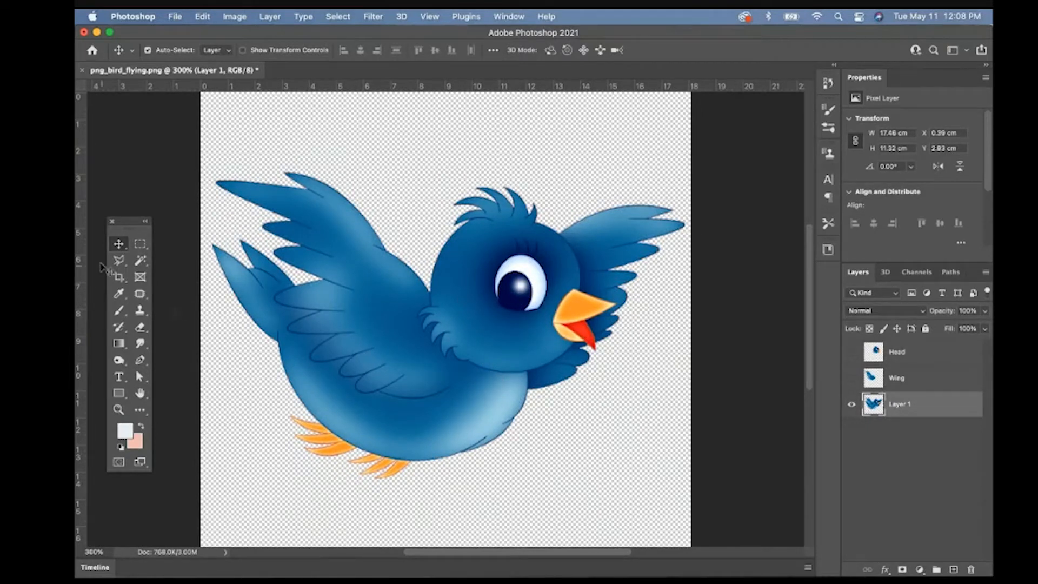
click(119, 262)
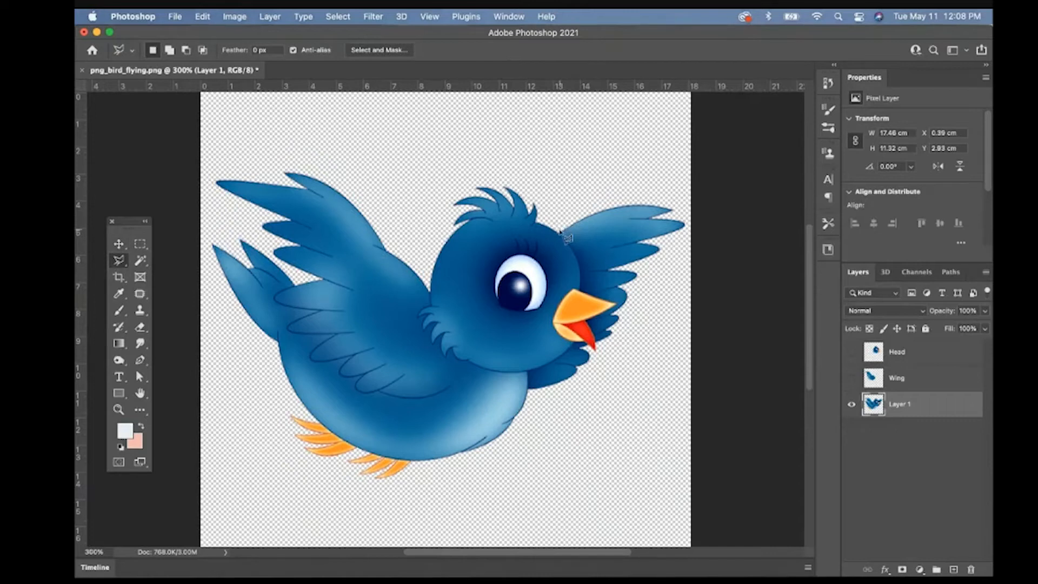
click(557, 234)
click(491, 337)
click(424, 350)
click(382, 322)
click(302, 284)
click(211, 217)
click(203, 142)
click(557, 234)
key(super+x)
- Patch out the wing's long bottom outline on the bird's body with plain blue from below it
key(z)
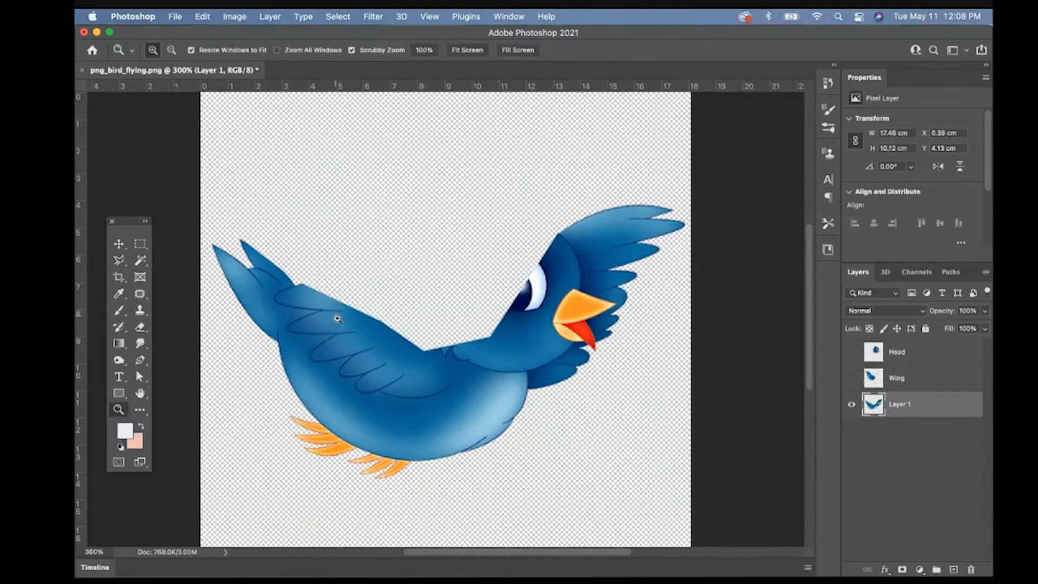
click(337, 319)
click(337, 319)
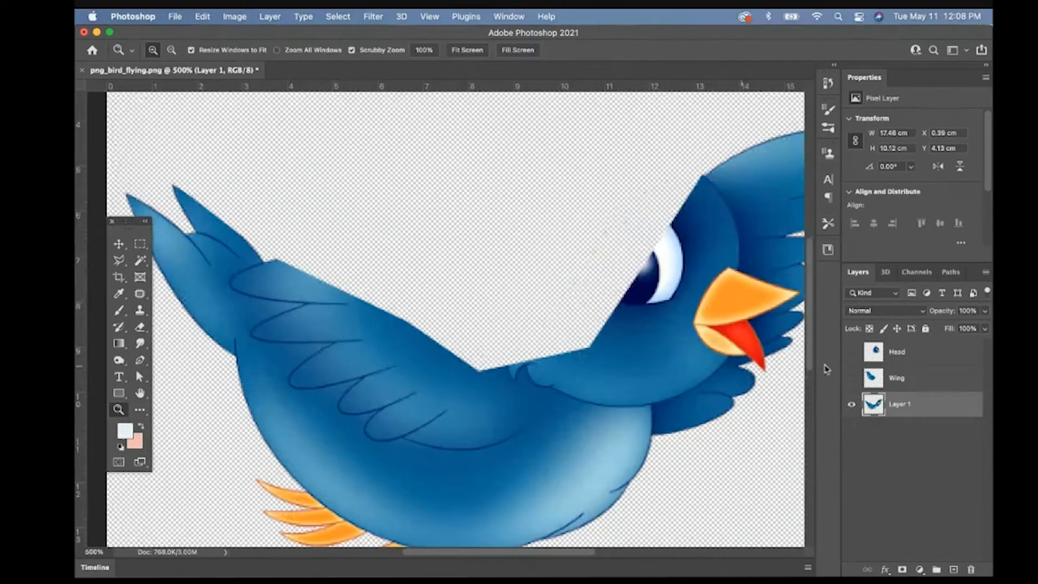
click(851, 378)
click(851, 379)
drag(140, 293, 186, 308)
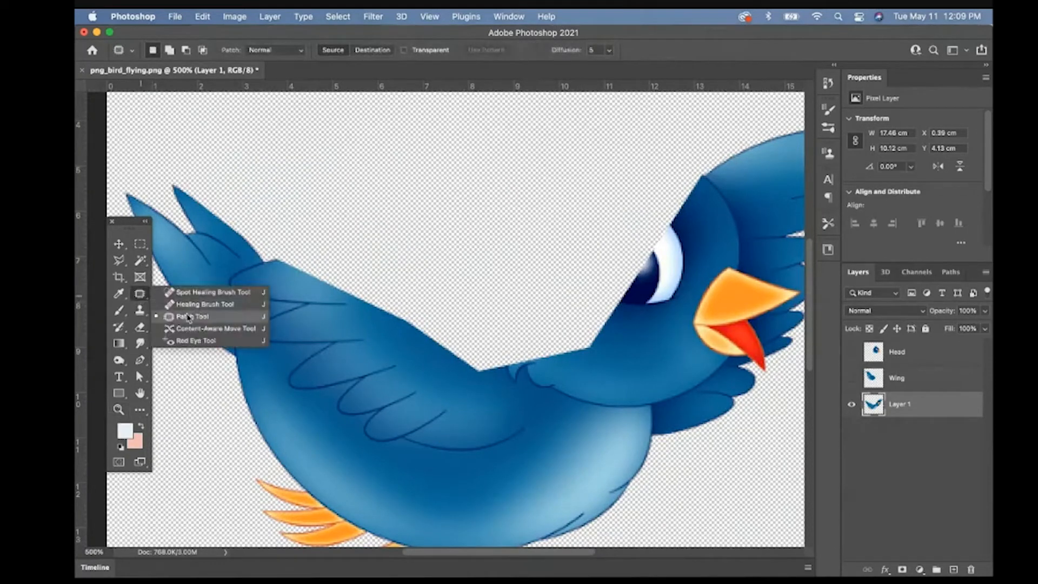
click(189, 315)
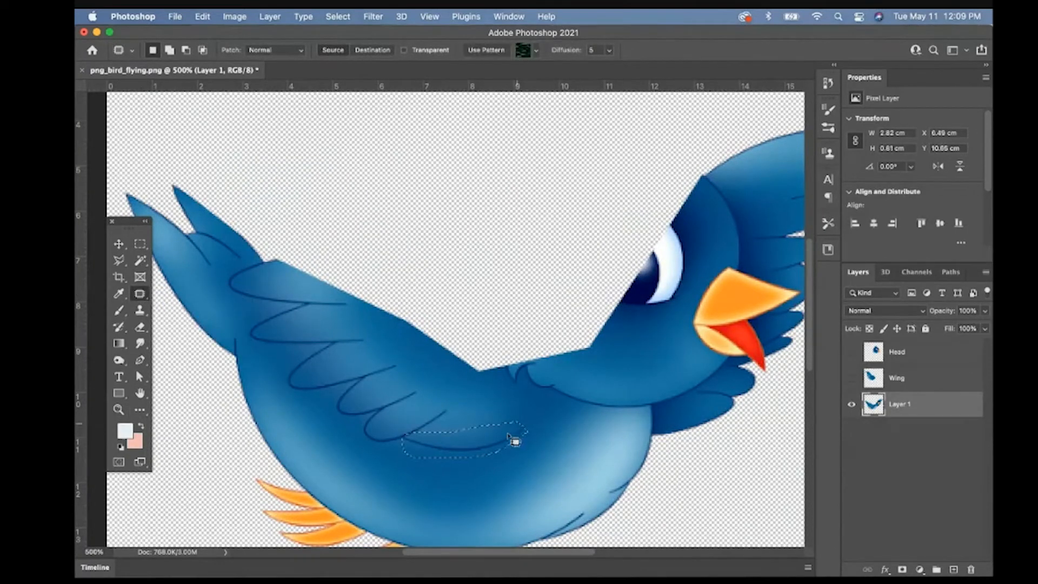
drag(508, 435, 499, 464)
key(super+d)
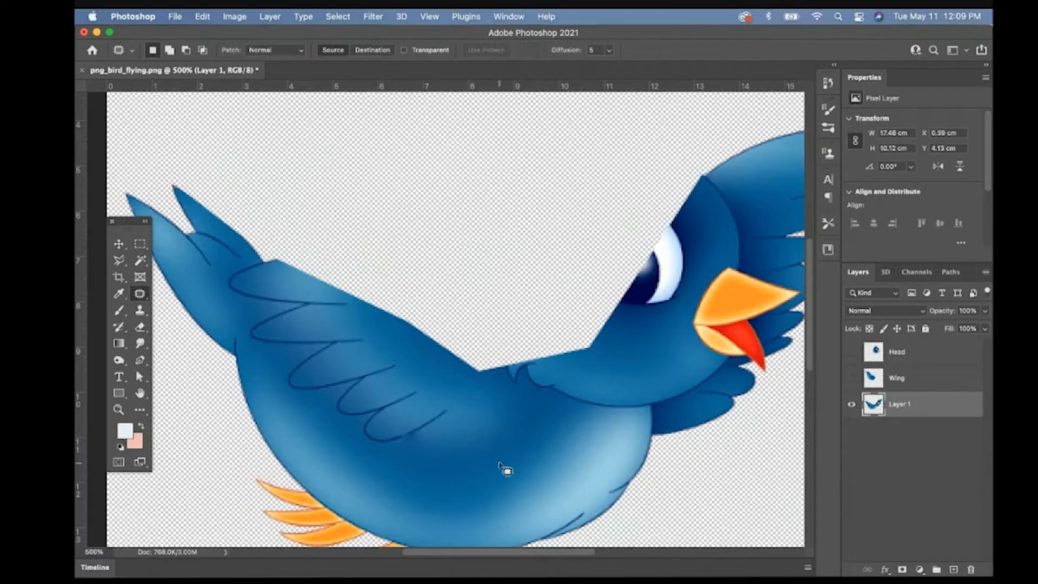
- Patch out the remaining wing feather outlines on the body, up to the feather beside the tail
drag(449, 407, 450, 404)
drag(402, 413, 472, 412)
drag(397, 378, 399, 377)
drag(360, 400, 424, 427)
drag(375, 337, 377, 336)
drag(333, 364, 424, 460)
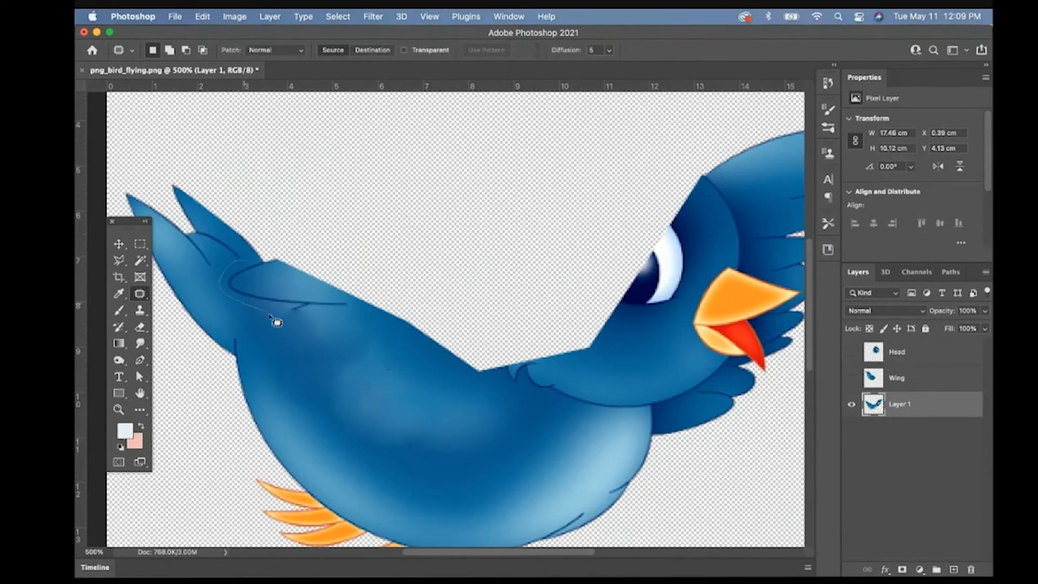
drag(273, 320, 399, 349)
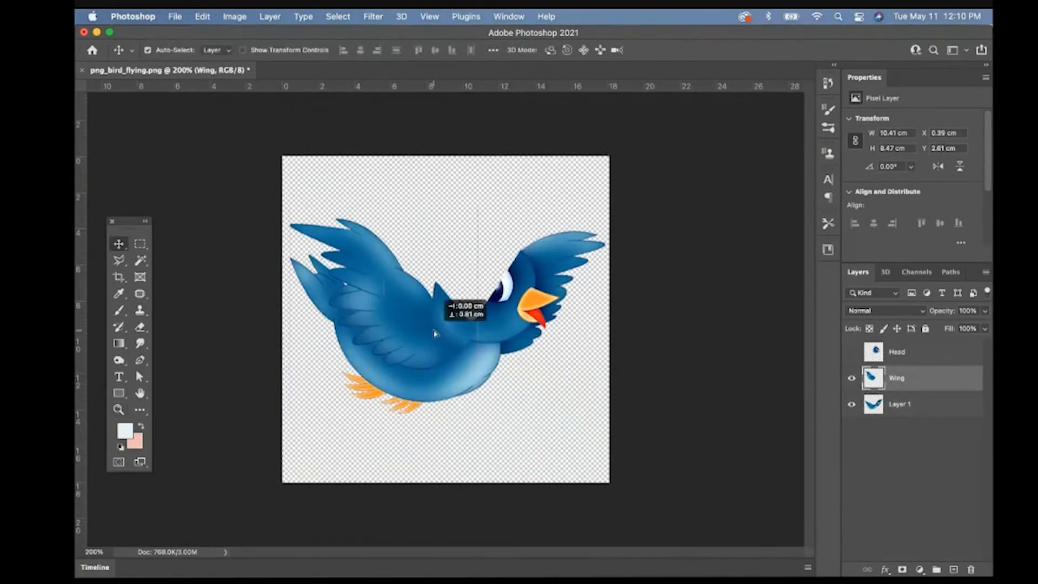
drag(440, 292, 573, 286)
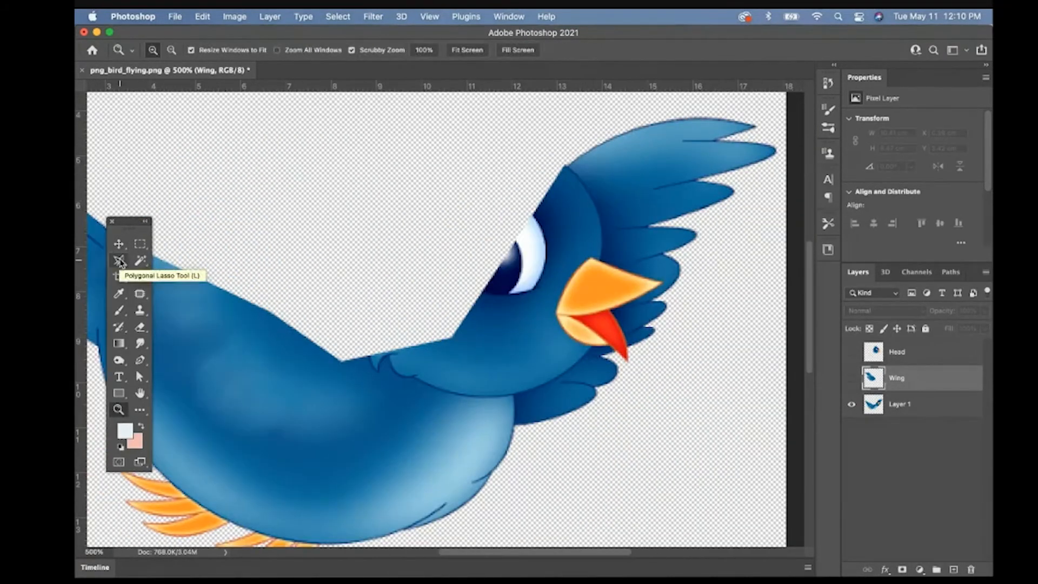
- On Layer 1, outline the leftover eye and beak area with the Polygonal Lasso and fill it from the surrounding blue
click(119, 260)
click(561, 161)
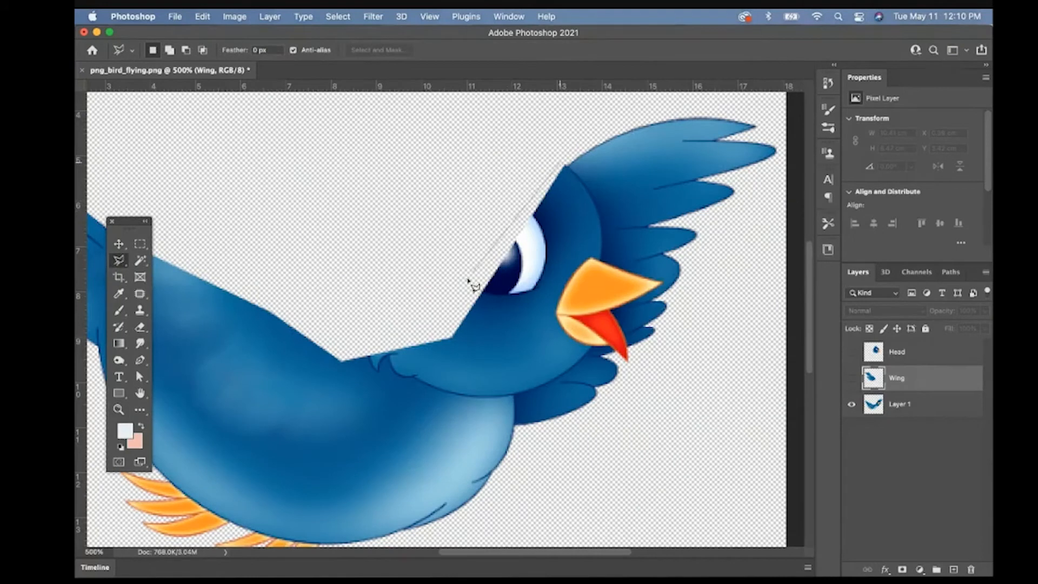
click(451, 339)
click(524, 398)
click(578, 373)
click(602, 342)
click(628, 265)
click(605, 161)
click(561, 161)
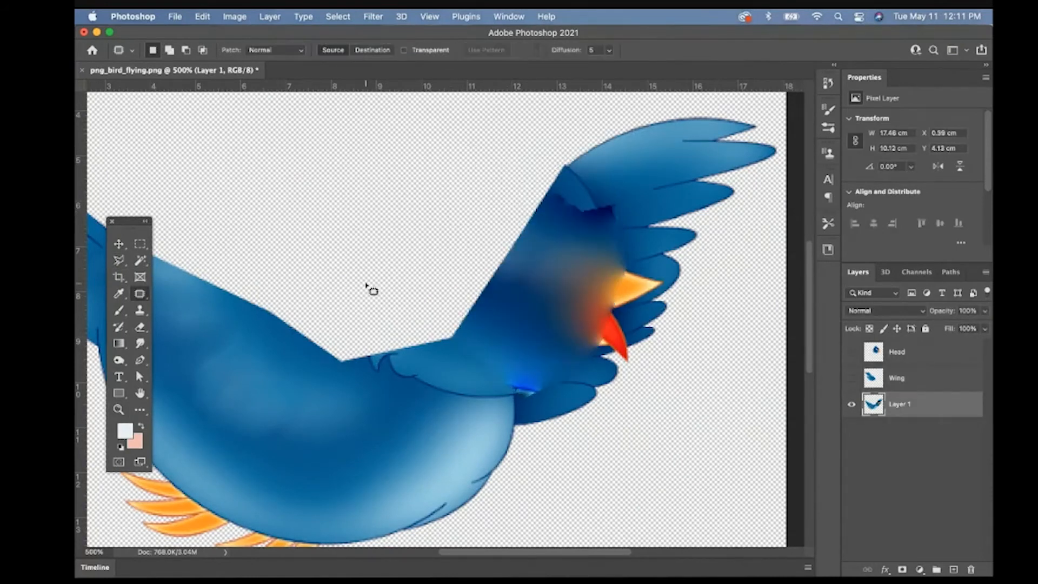
- Patch out the remaining face traces on Layer 1 and paint over the red beak remnant with blue sampled from nearby feathers
click(139, 294)
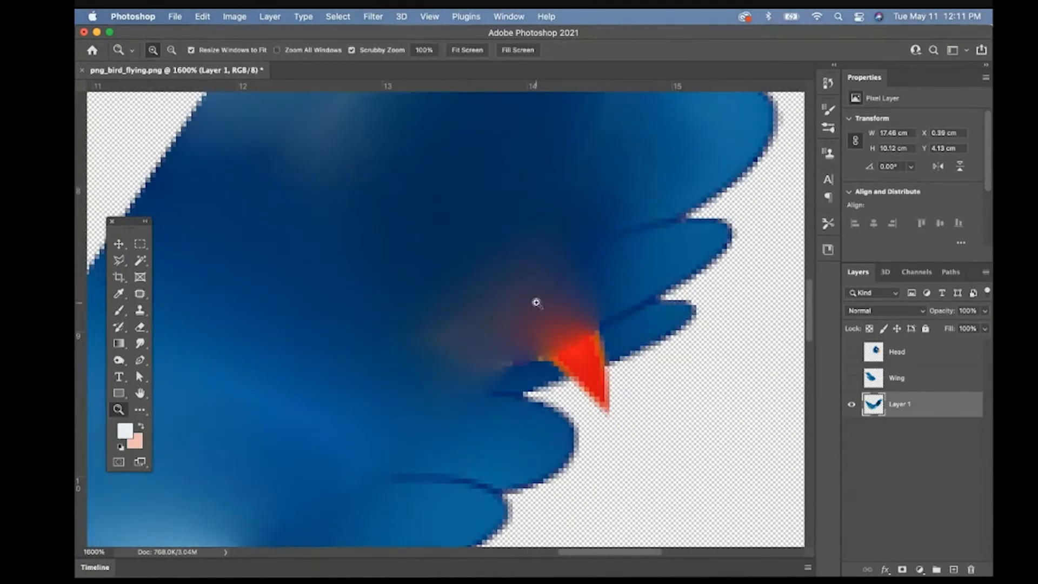
key(i)
click(473, 423)
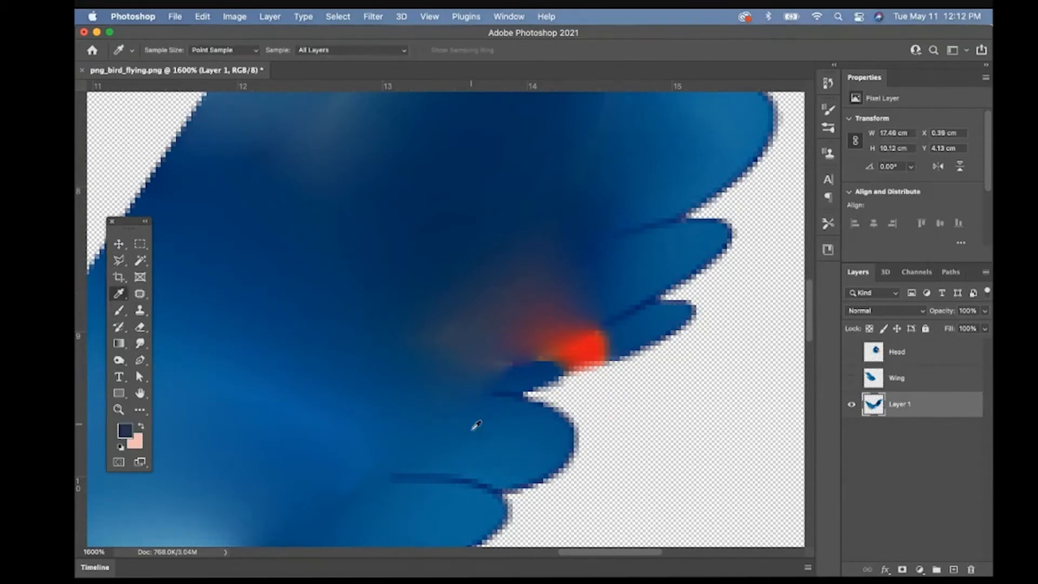
key(b)
mouse_move(573, 346)
mouse_down()
mouse_move(567, 282)
mouse_move(561, 297)
mouse_up()
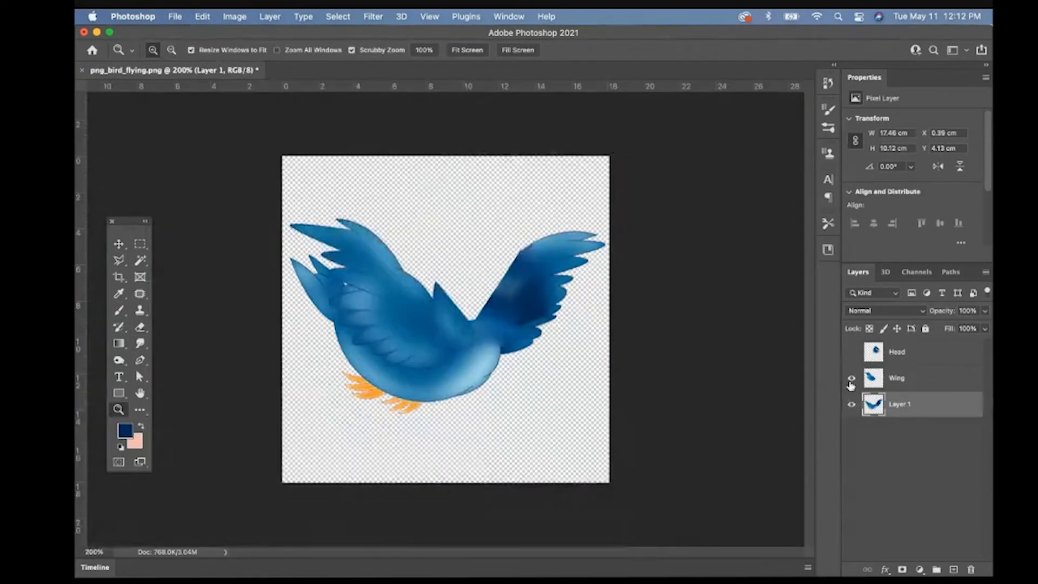
- Hide and show the Head and Wing layers to check the cleaned body, leaving both layers shown
click(851, 353)
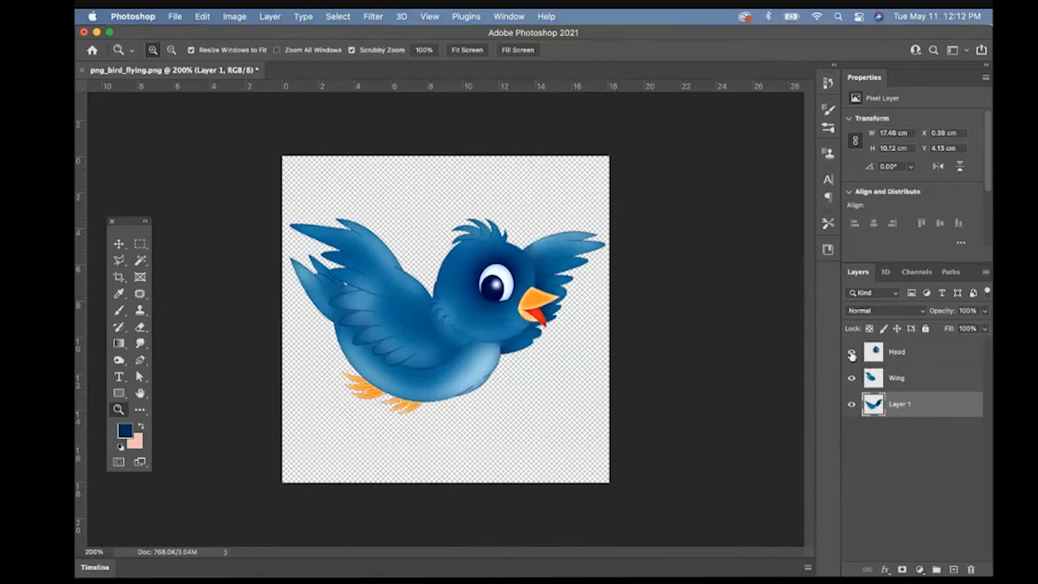
click(851, 353)
click(851, 379)
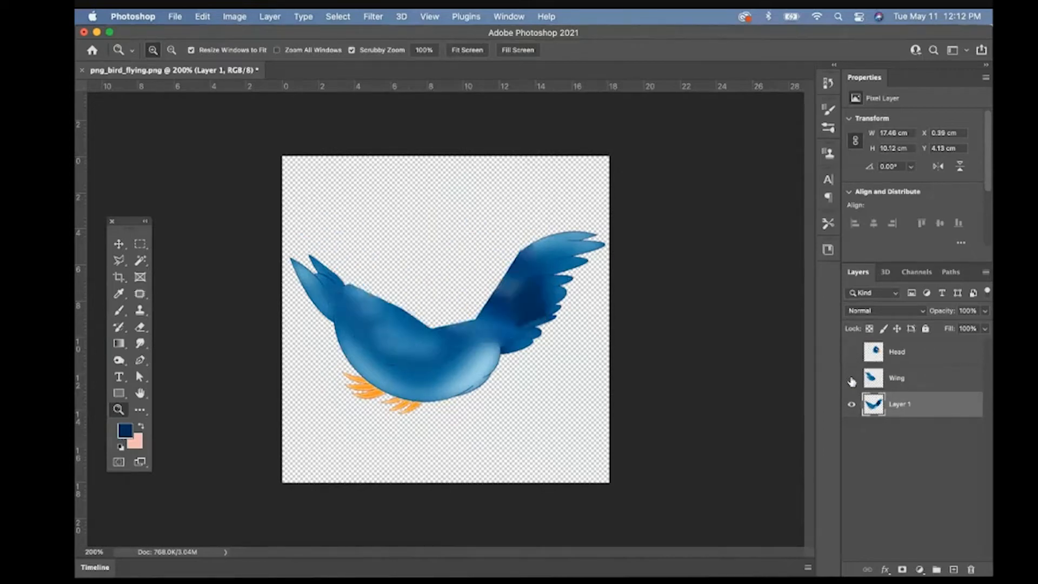
click(851, 379)
click(851, 352)
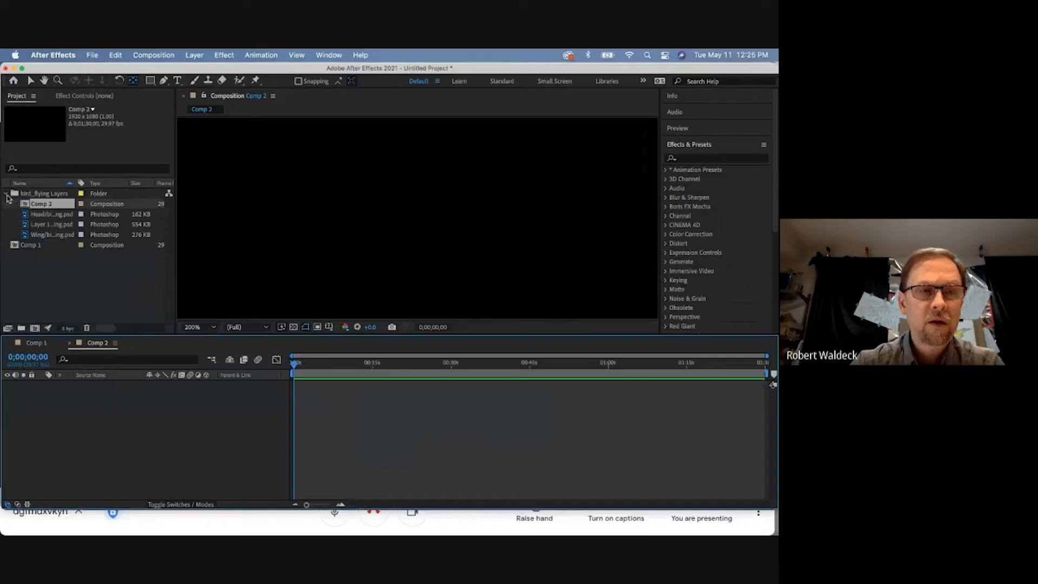
- In After Effects, add the Head, Layer 1 and Wing PSD items from the bird_flying Layers folder to the Comp 2 timeline
click(5, 193)
click(29, 194)
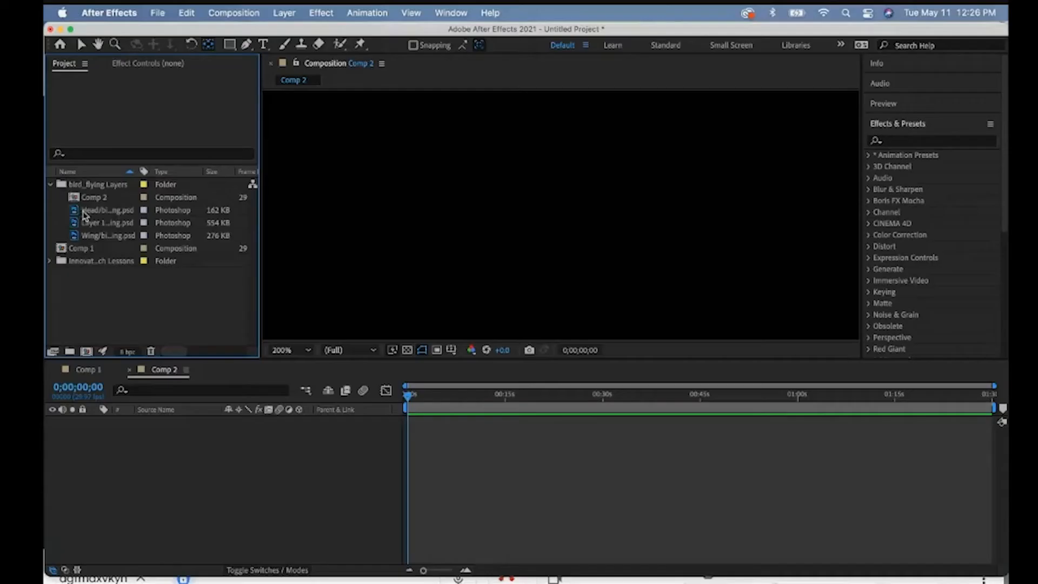
click(85, 212)
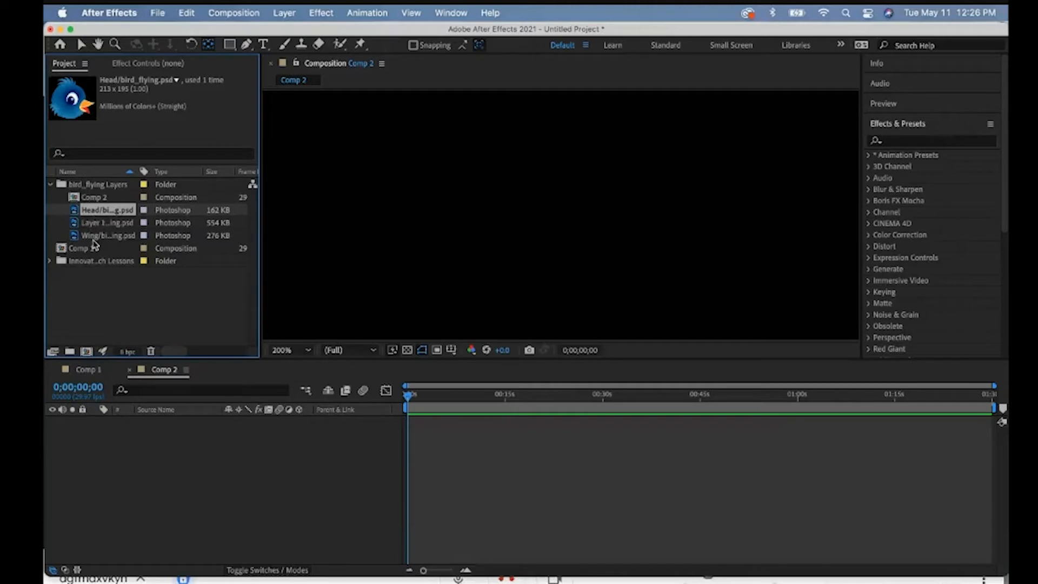
shift+click(95, 235)
drag(95, 236, 116, 433)
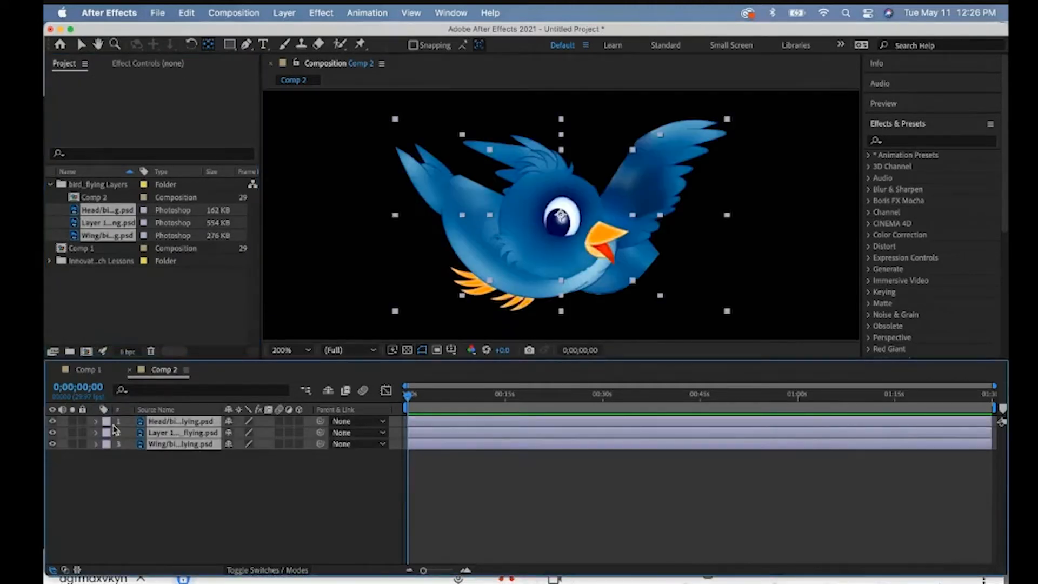
- Move the Wing layer between the Head layer and Layer 1 in the Comp 2 layer order
click(157, 463)
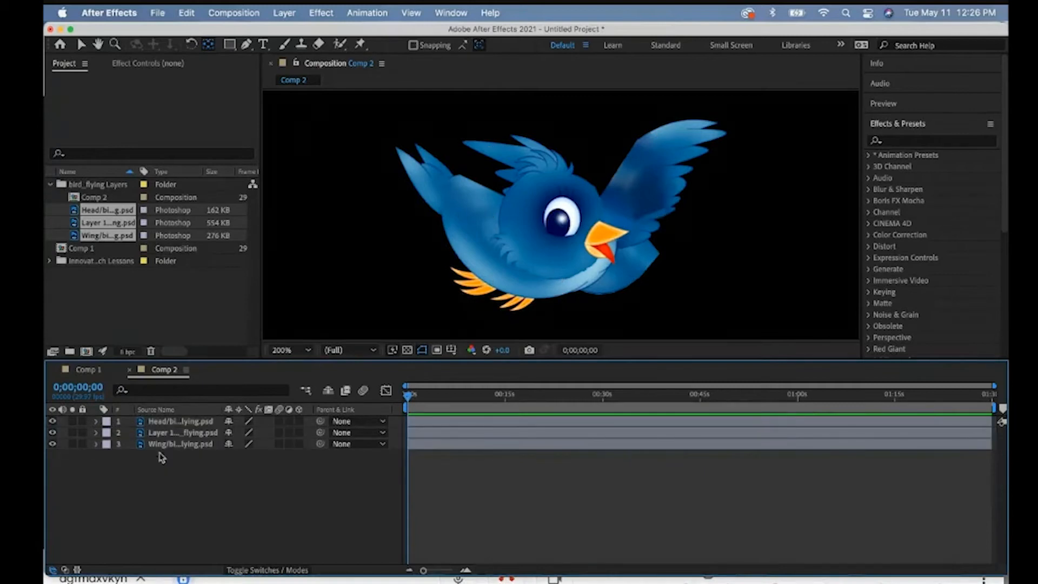
click(163, 445)
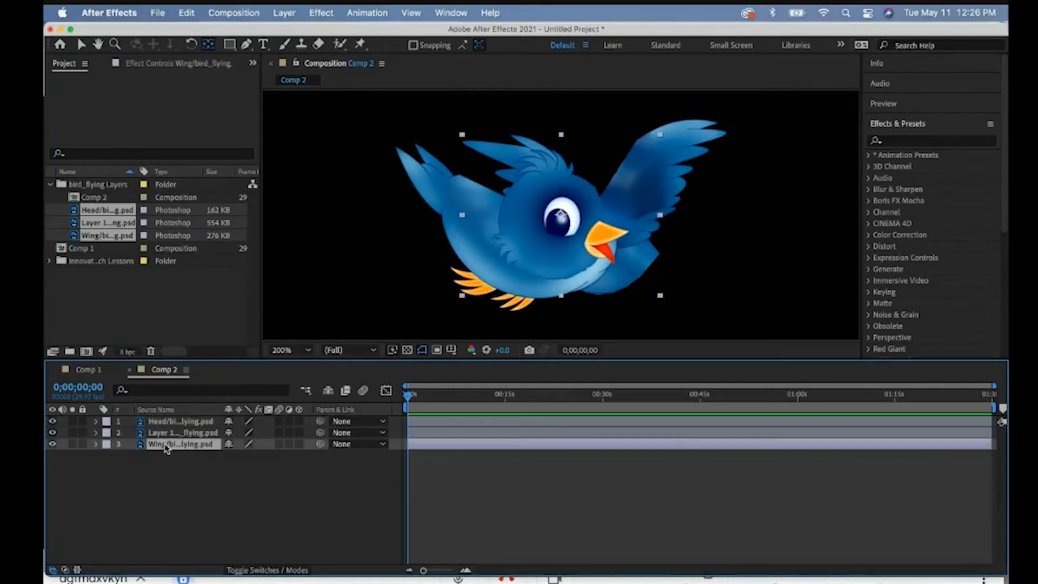
drag(165, 433, 167, 428)
- Position the head on the bird's neck and the wing on its back, checking the fit by toggling layer visibility
click(547, 240)
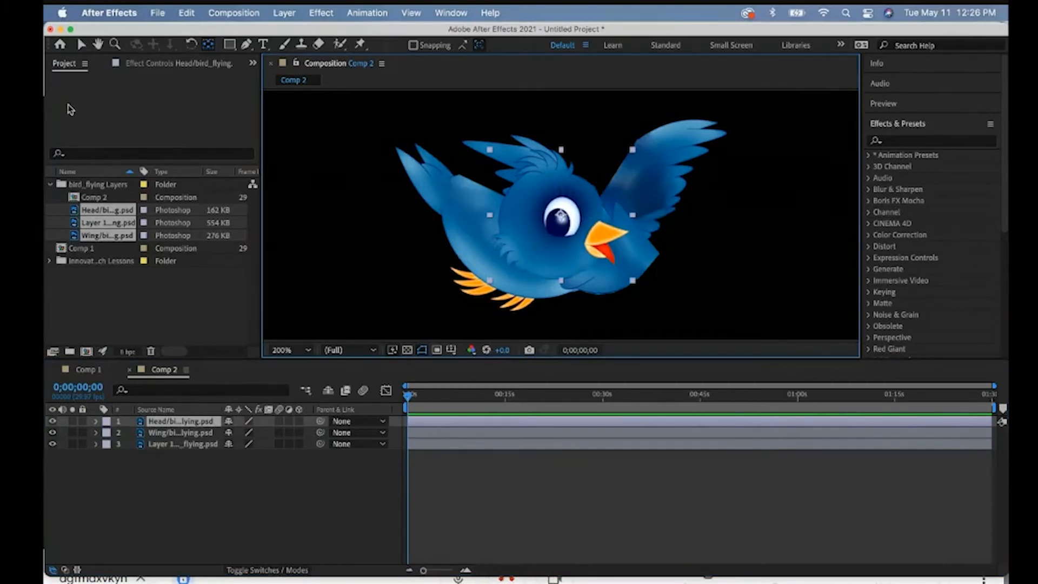
click(80, 42)
drag(549, 221, 595, 191)
click(181, 432)
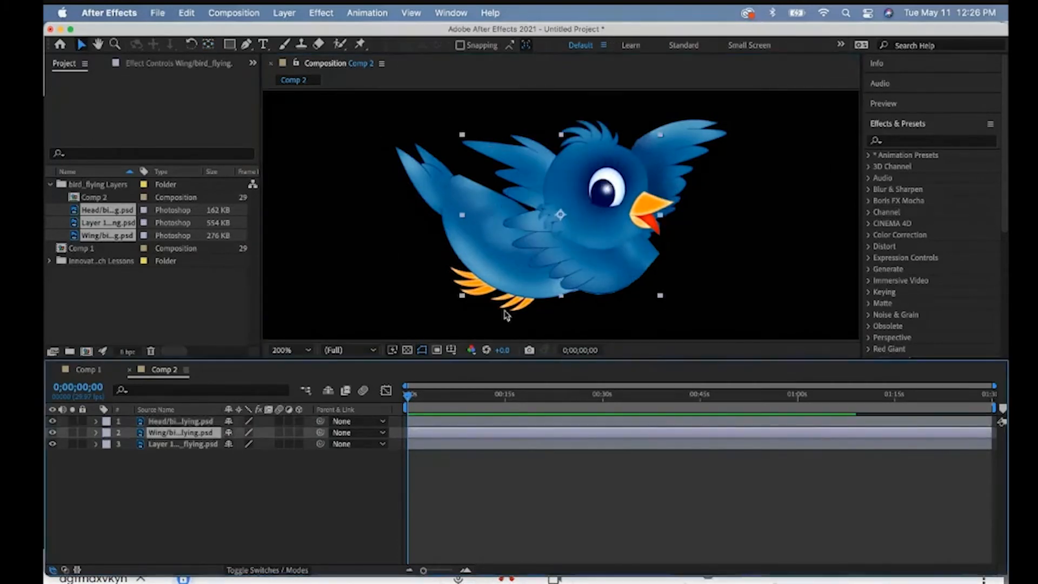
drag(571, 282, 517, 260)
drag(580, 221, 570, 224)
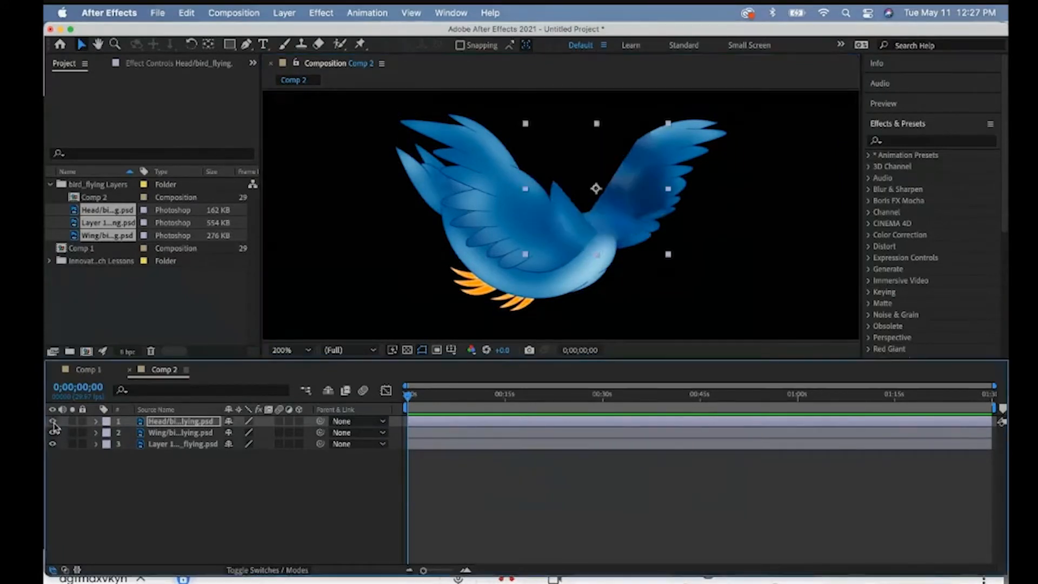
click(53, 422)
click(52, 433)
click(52, 433)
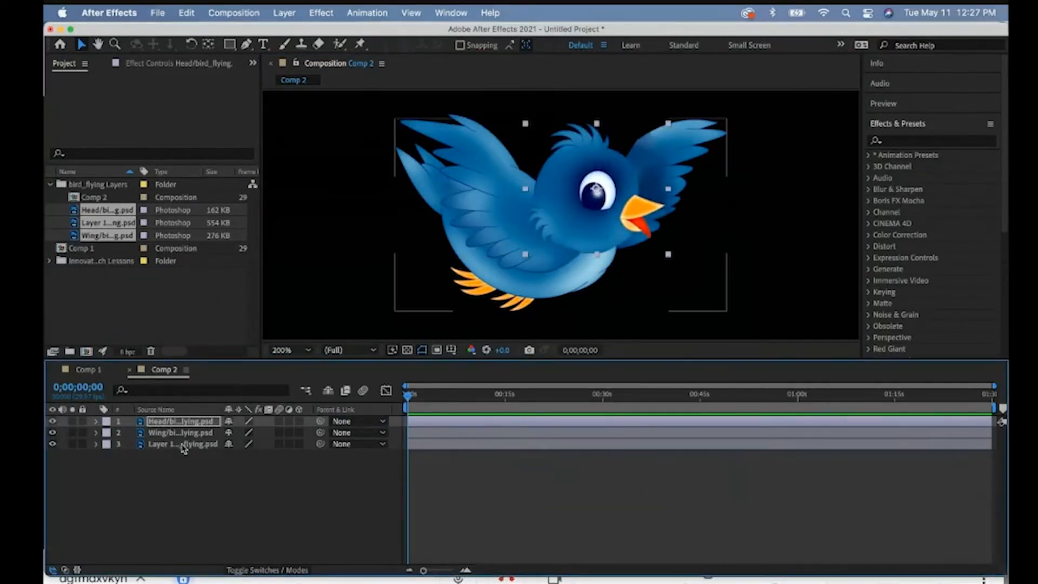
- Rename the Layer 1 layer as "Body"
click(165, 446)
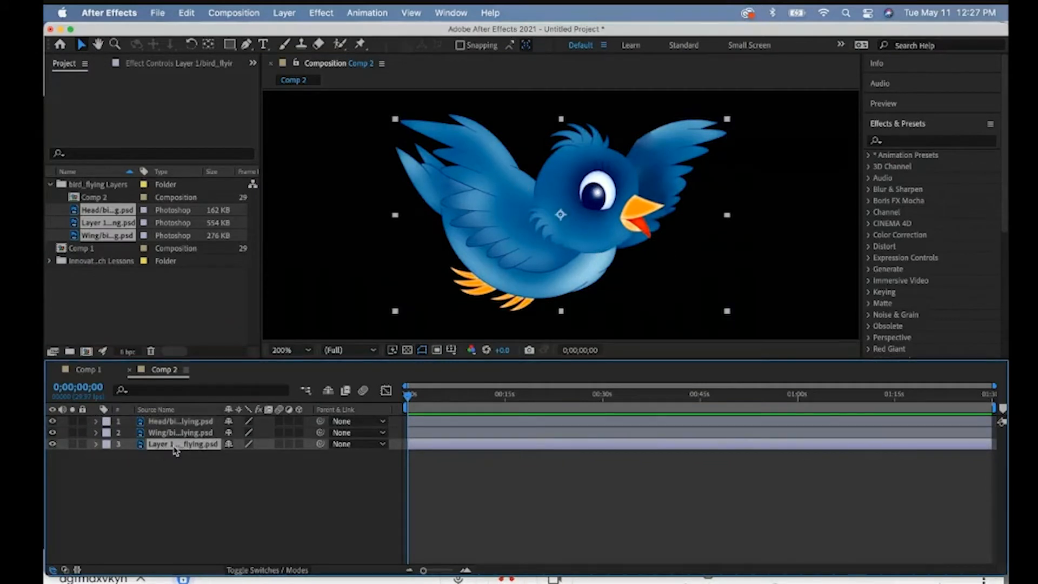
right_click(172, 452)
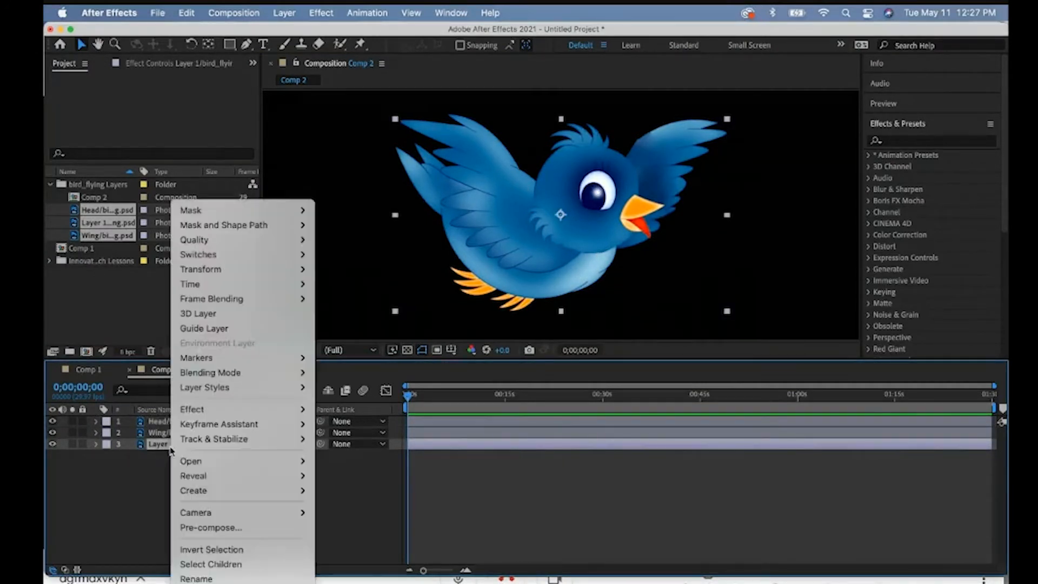
click(197, 566)
text(Body)
click(190, 458)
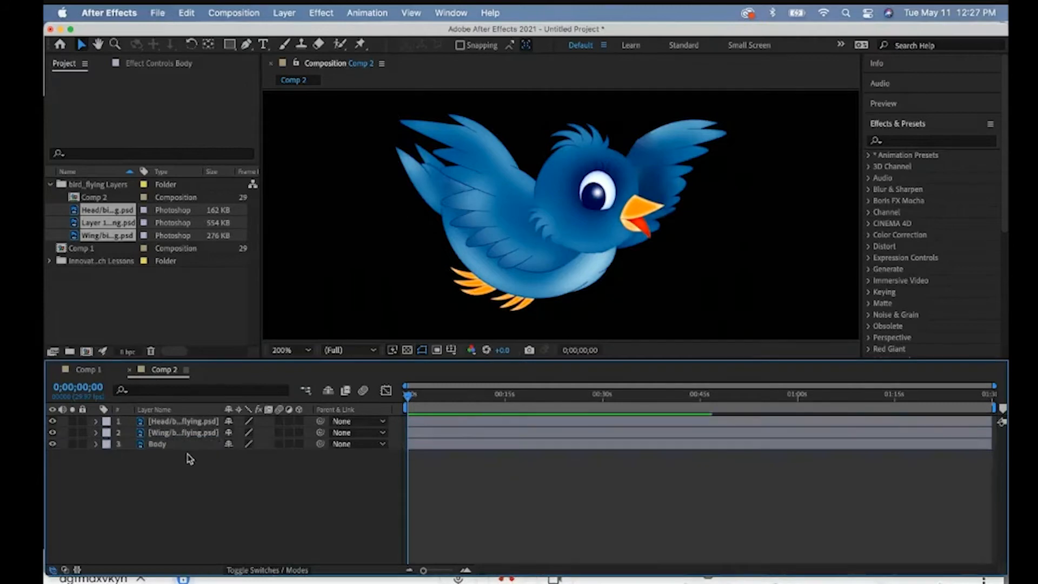
- Parent the Head layer to the Body layer and try to parent the Wing layer to Body as well
click(181, 422)
click(178, 433)
click(169, 444)
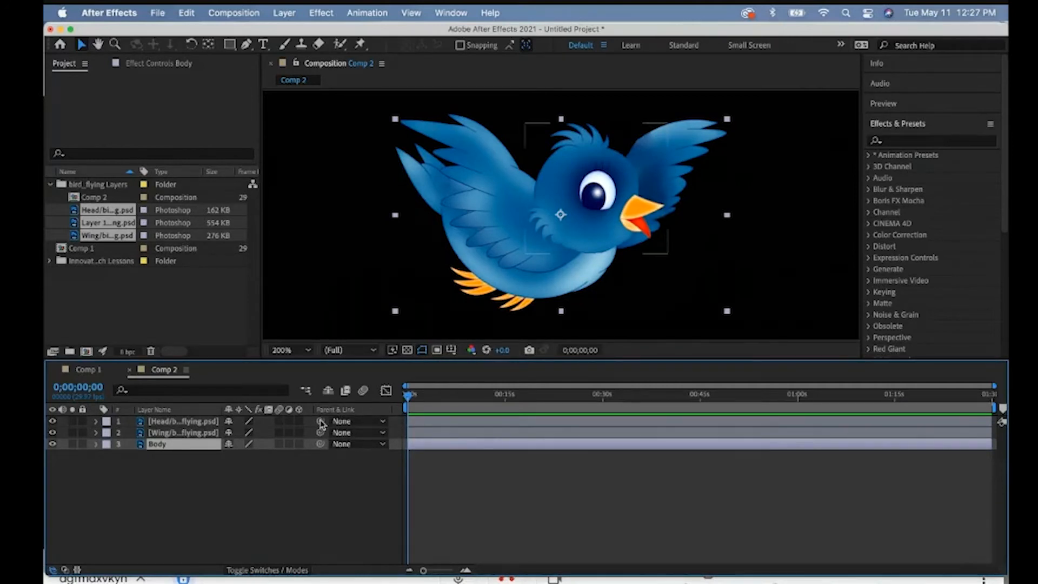
drag(321, 423, 176, 449)
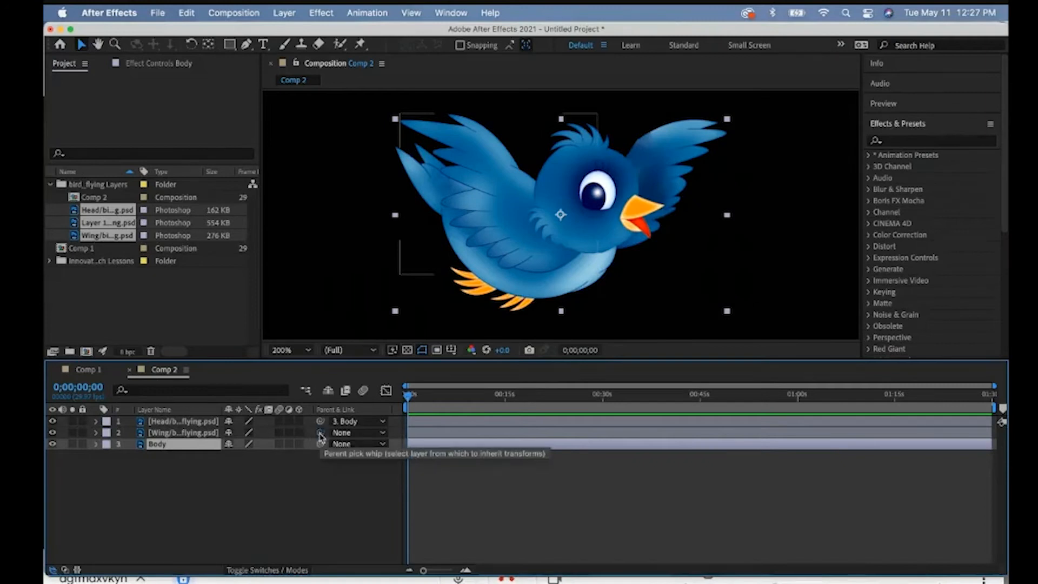
drag(320, 433, 175, 448)
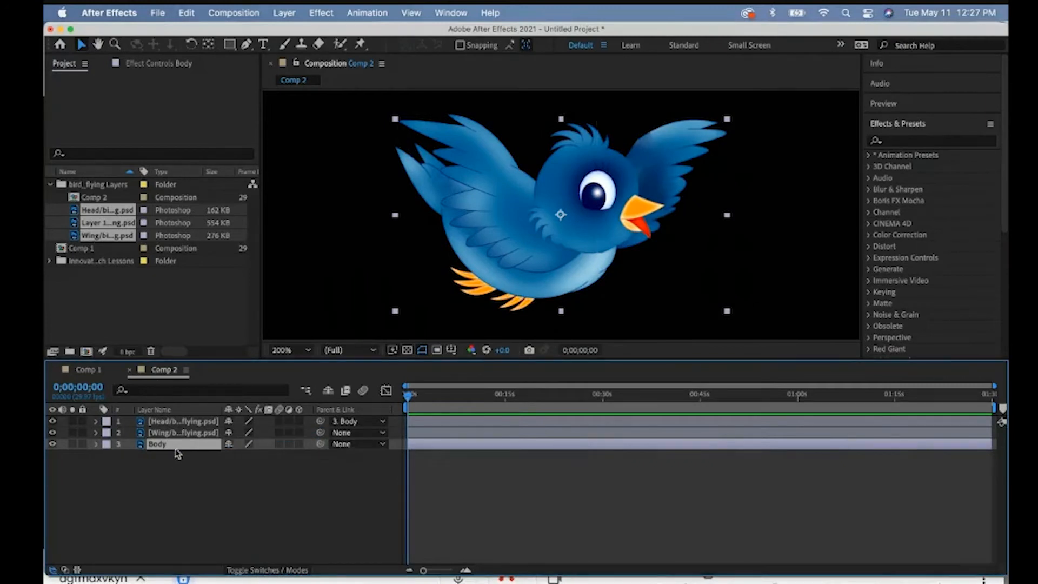
- Test the parenting by shifting the Body layer's X position to 1002, and undo the shift
click(98, 445)
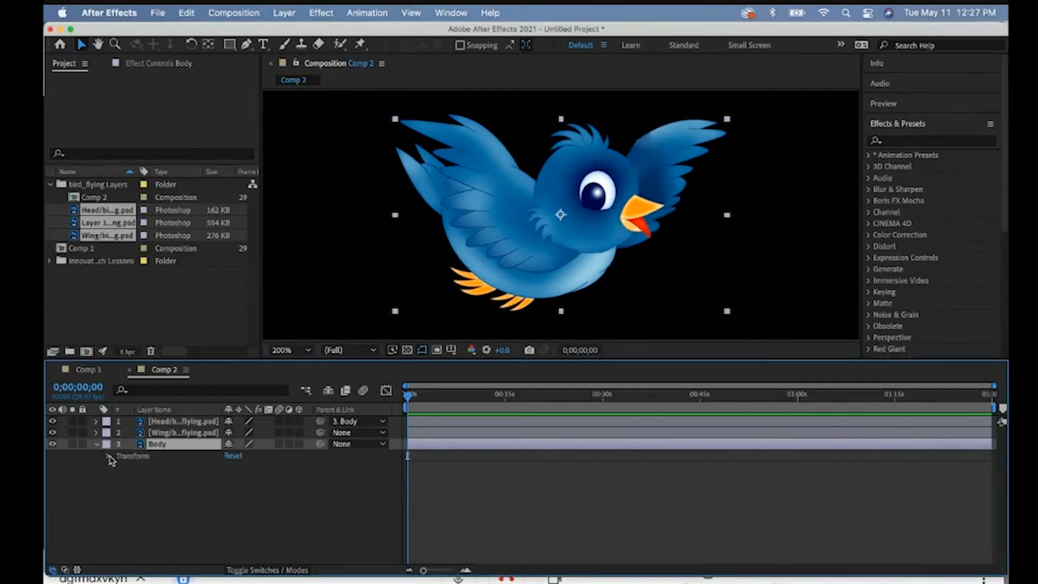
click(110, 457)
click(242, 490)
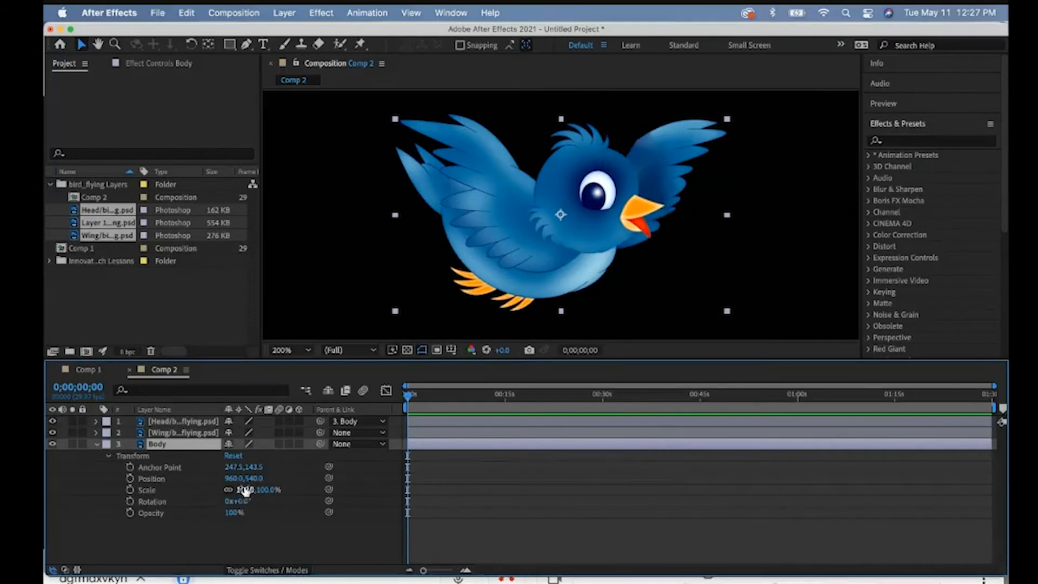
drag(236, 478, 260, 478)
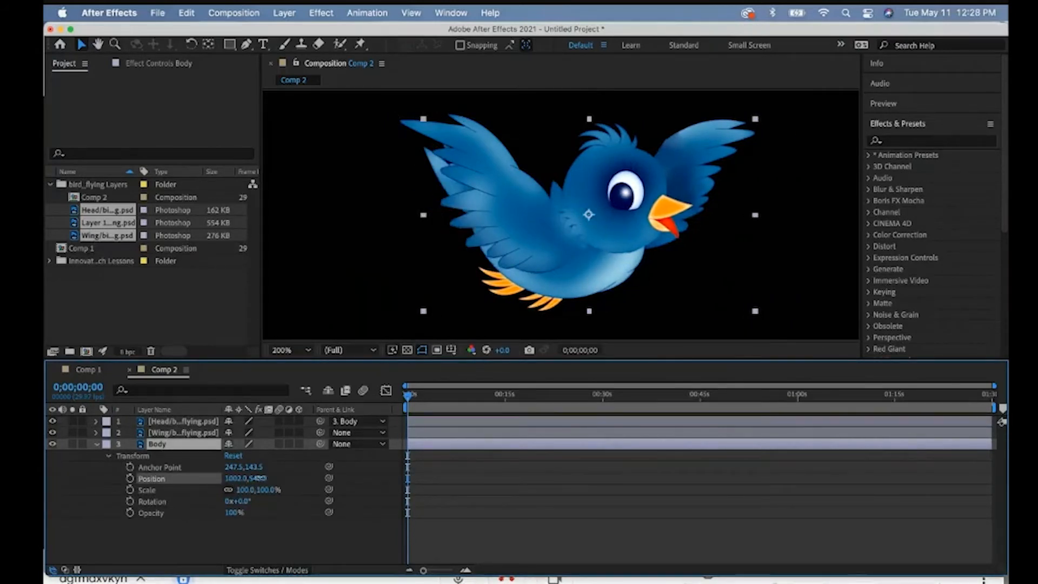
click(259, 479)
key(super+z)
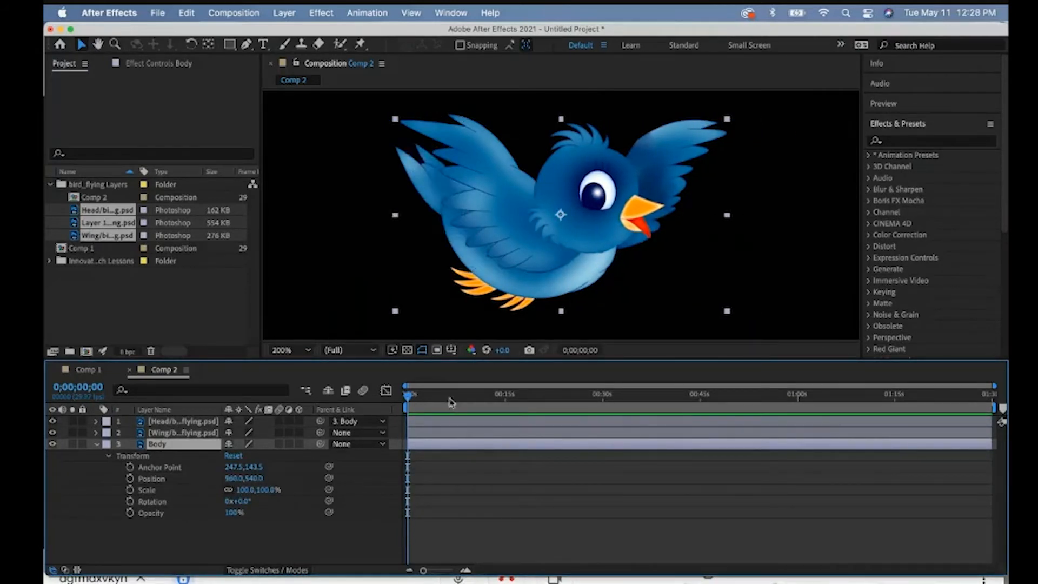
- Parent the Wing layer to Body and shift the Body layer's X position to 963
drag(321, 432, 174, 445)
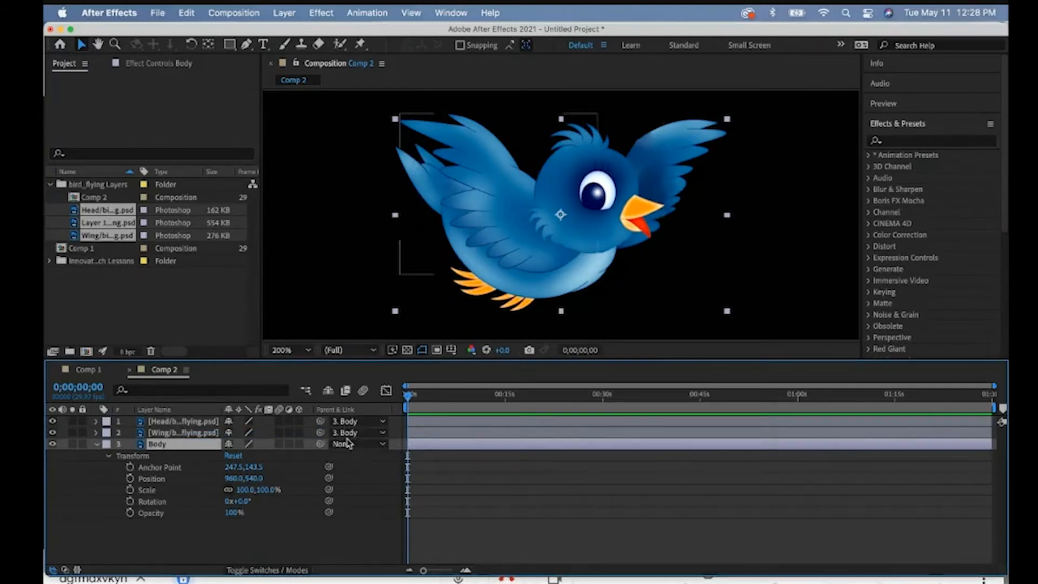
mouse_move(224, 480)
mouse_down()
mouse_move(305, 478)
mouse_move(222, 477)
mouse_up()
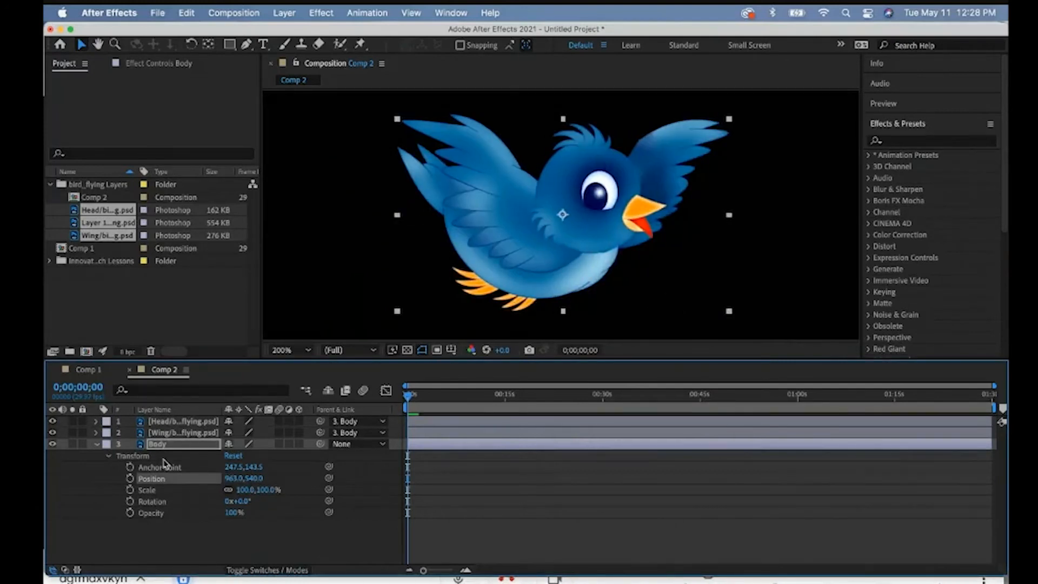
click(97, 444)
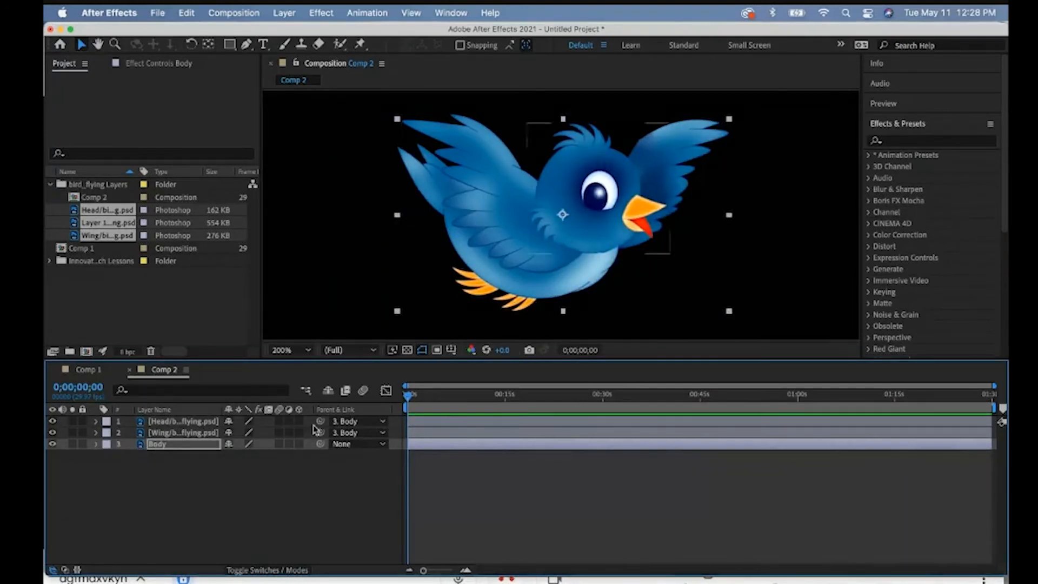
- Reveal only the Position property of the Head, Wing and Body layers
click(171, 446)
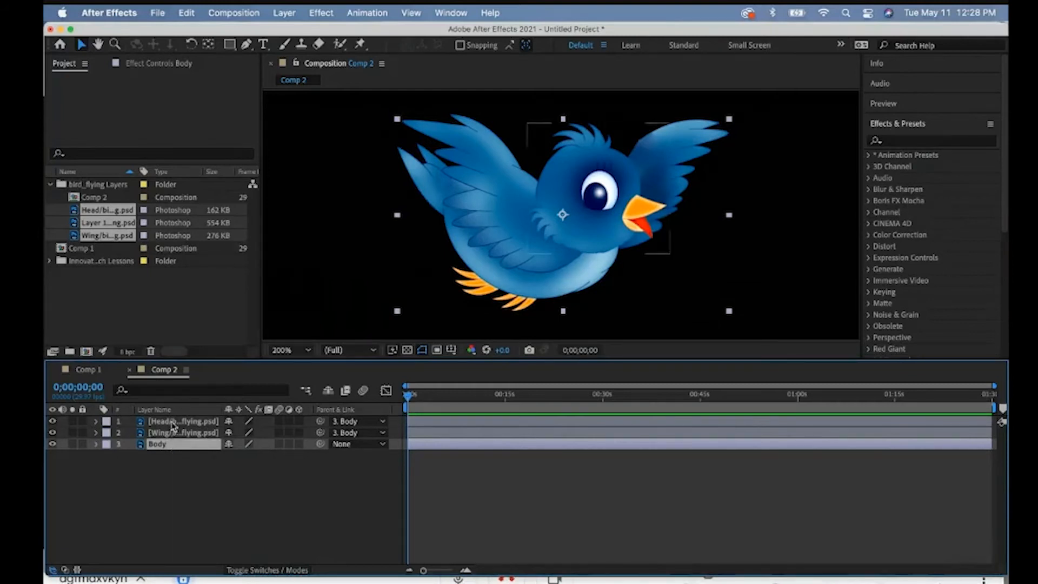
shift+click(172, 421)
key(p)
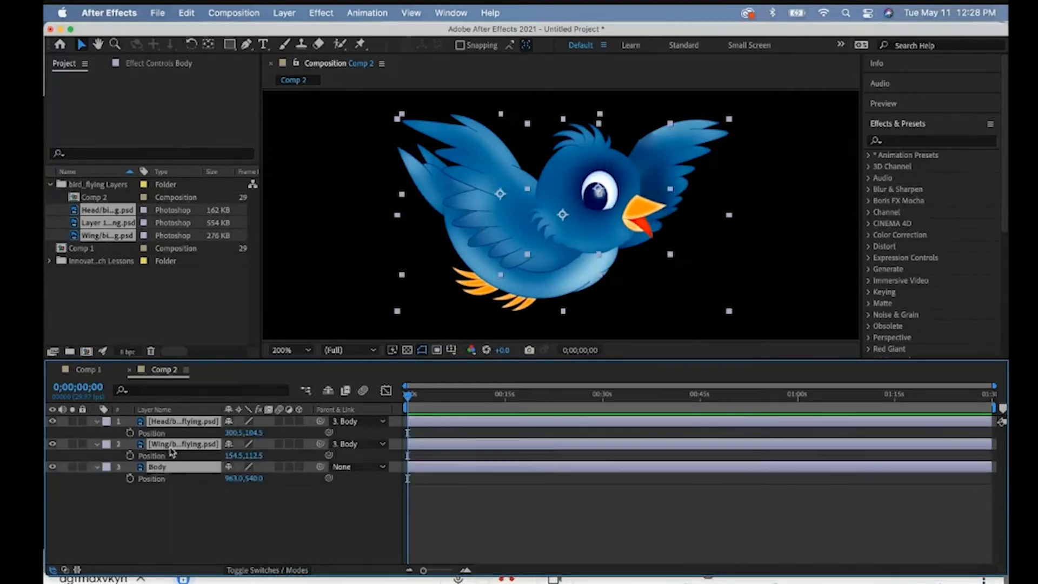
click(171, 496)
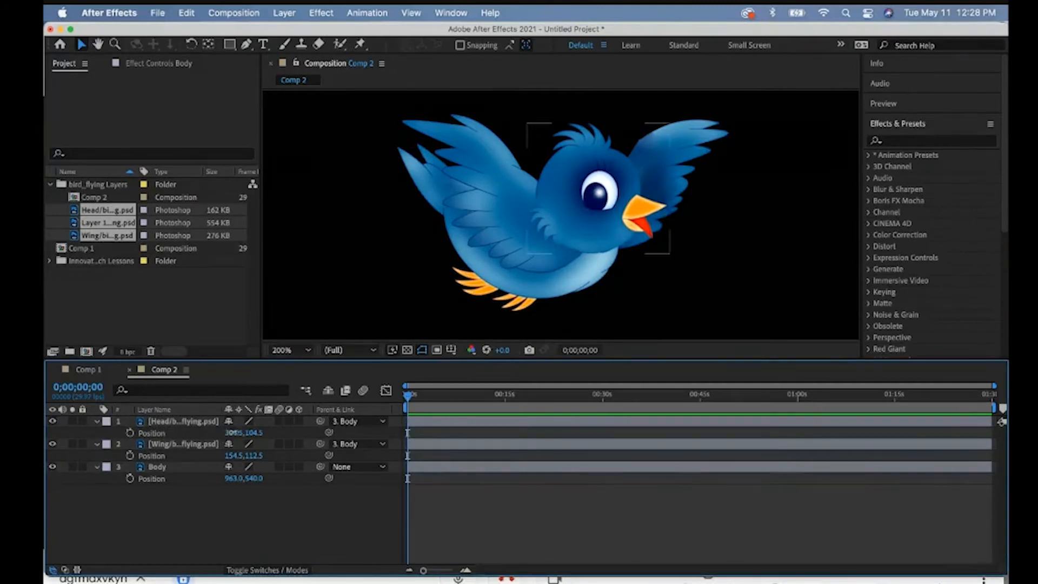
- Try shifting the Head and Wing layers' X positions independently of Body, and undo the shifts
drag(232, 433, 232, 456)
key(super+z)
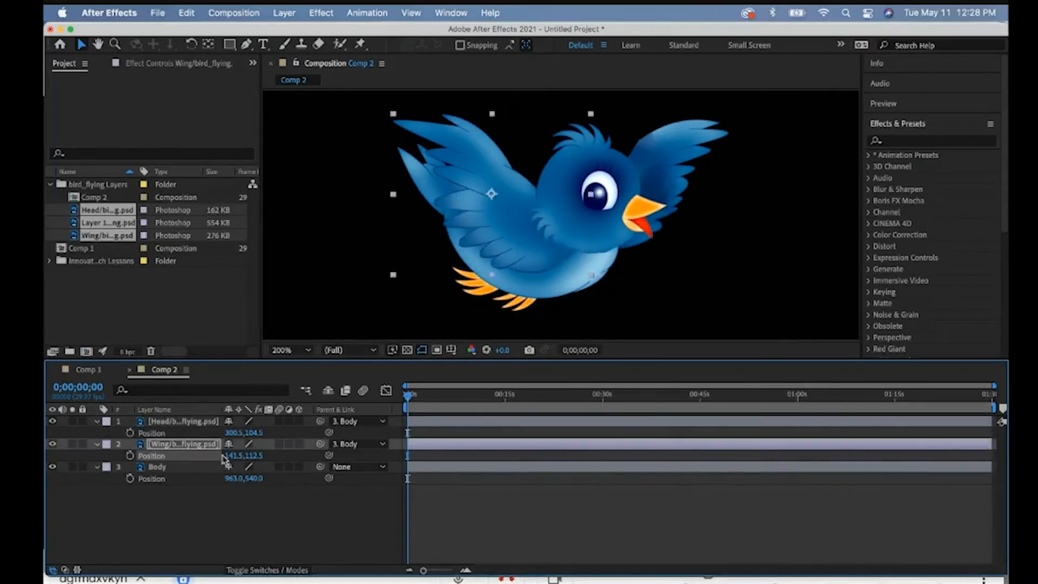
key(super+z)
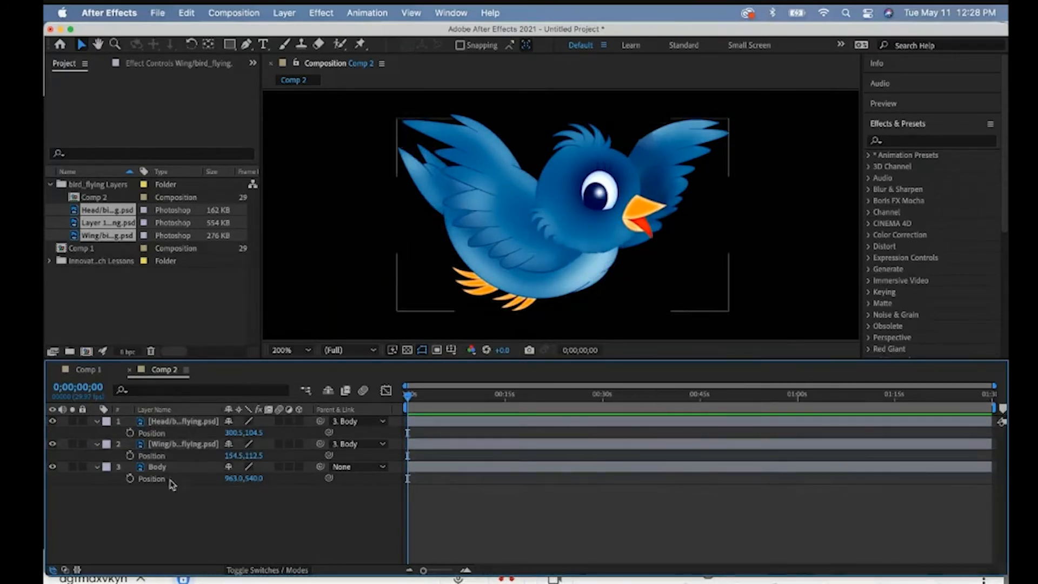
- Test shifting the Body layer's X position with the Head and Wing parented to it, and undo the shift
mouse_move(233, 479)
mouse_down()
mouse_move(276, 479)
mouse_move(139, 481)
mouse_move(300, 480)
mouse_move(254, 478)
mouse_up()
key(super+z)
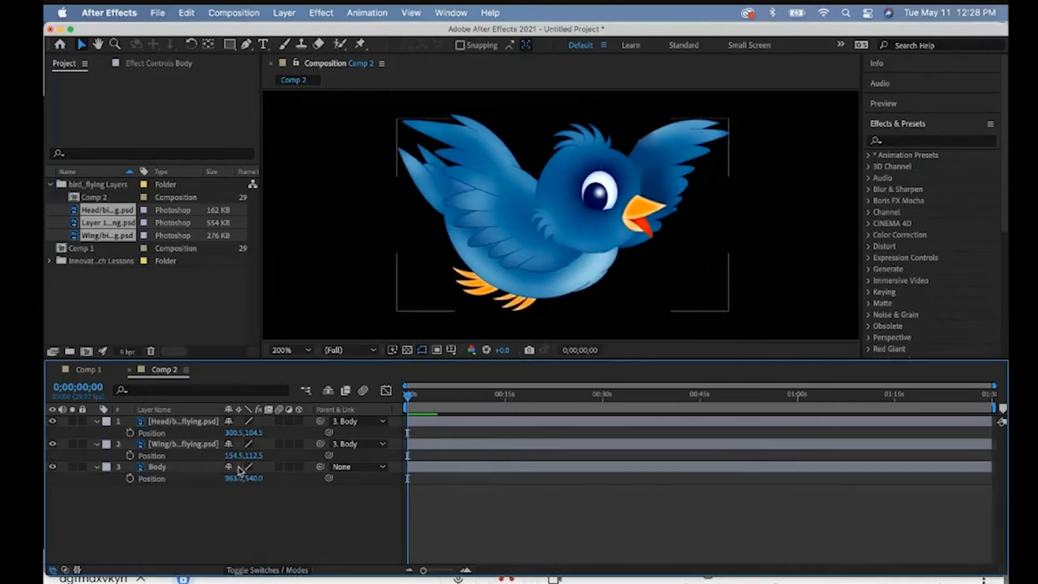
- Collapse the properties of the Body, Wing and Head layers
click(97, 467)
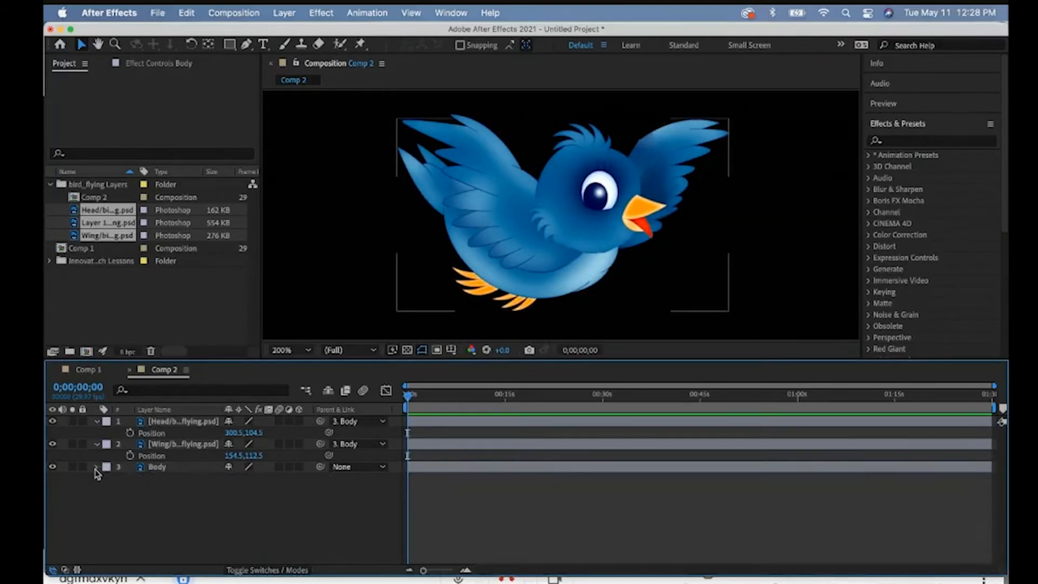
click(97, 444)
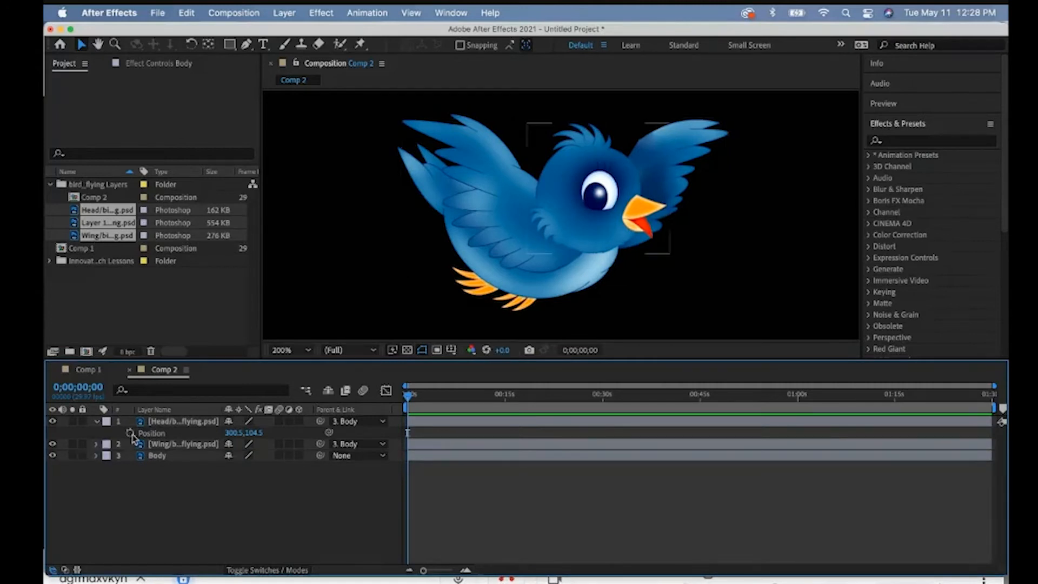
click(165, 424)
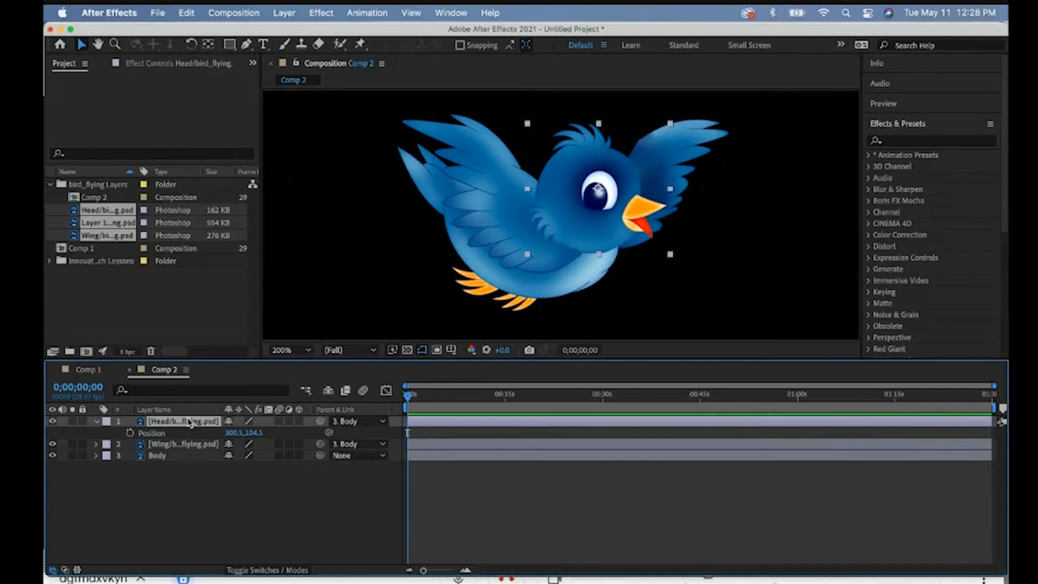
click(97, 421)
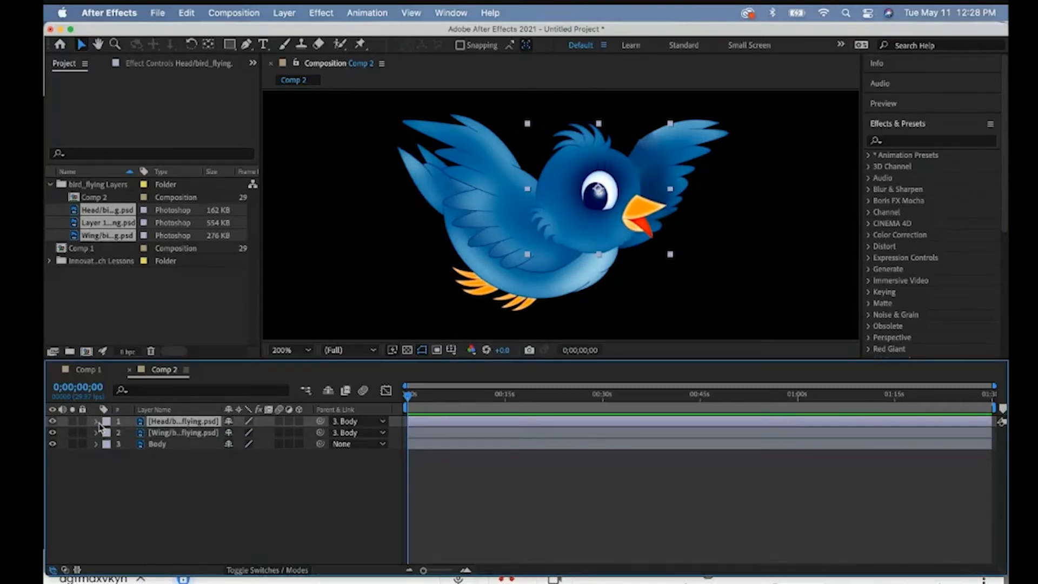
- Keyframe the Head layer's Rotation at 0° on the first frame, 23° at 0;00;00;22 and -8° at 0;00;01;07
click(98, 422)
click(156, 480)
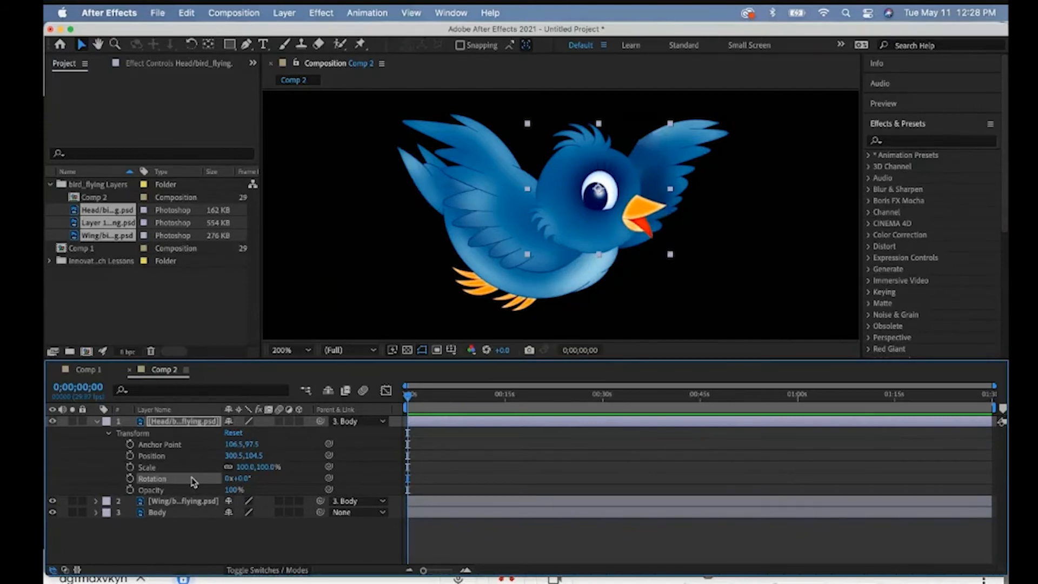
click(130, 478)
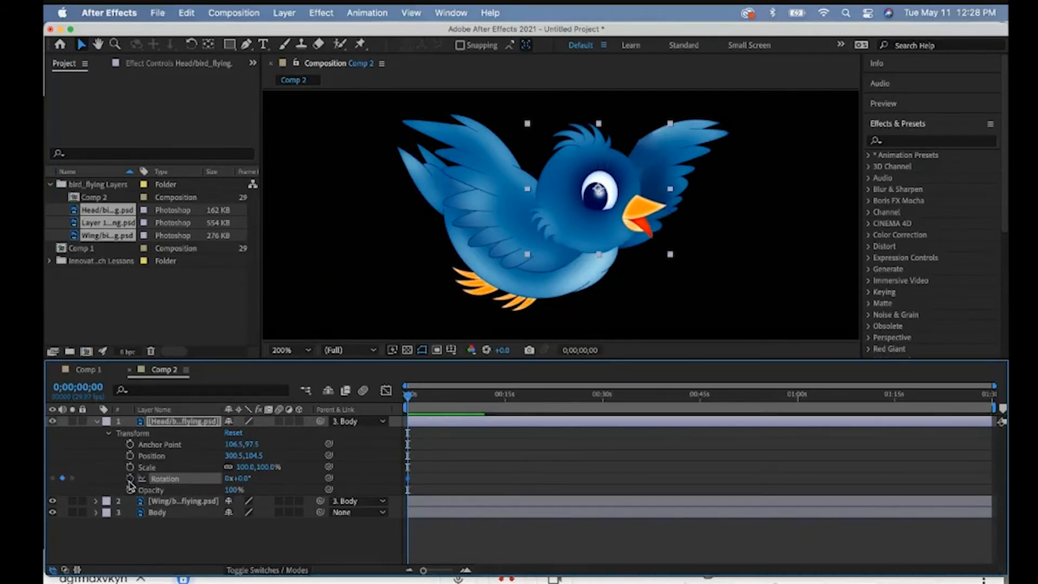
drag(409, 400, 412, 395)
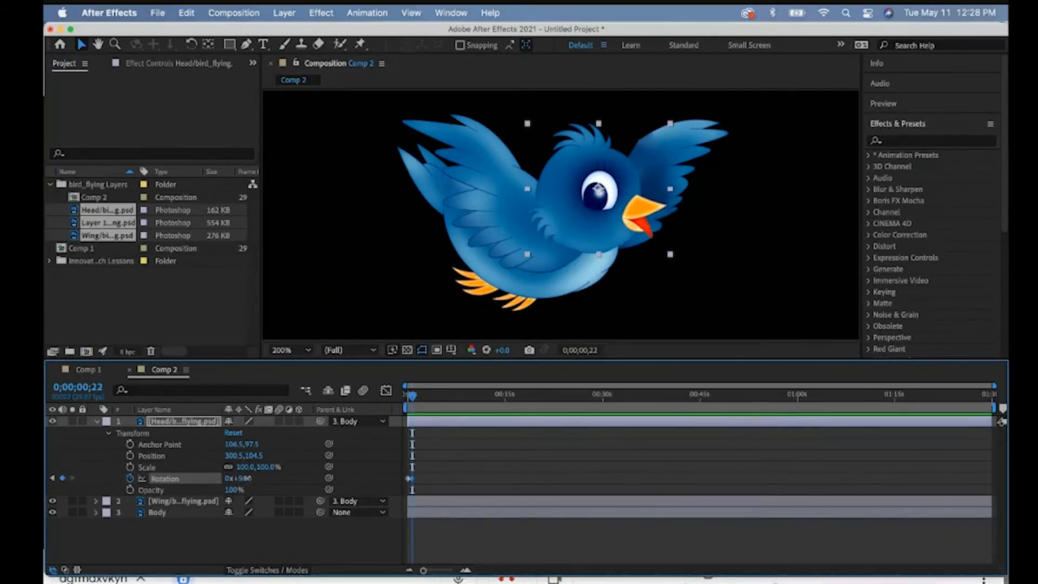
drag(238, 478, 257, 477)
drag(412, 396, 415, 396)
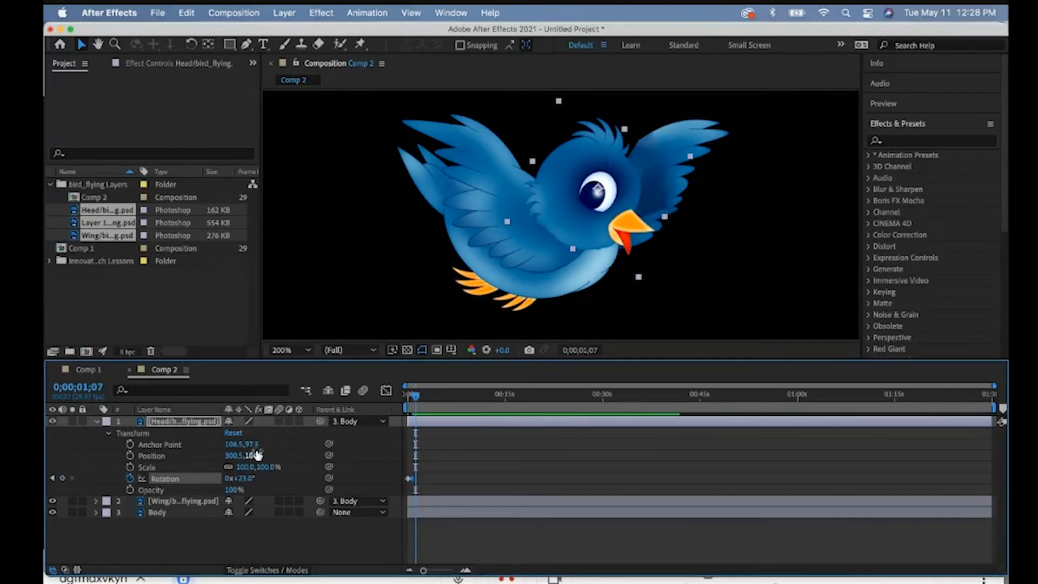
drag(229, 478, 224, 477)
- Preview the head rotation from the first frame and park the current time at 0;00;01;01
drag(415, 395, 405, 396)
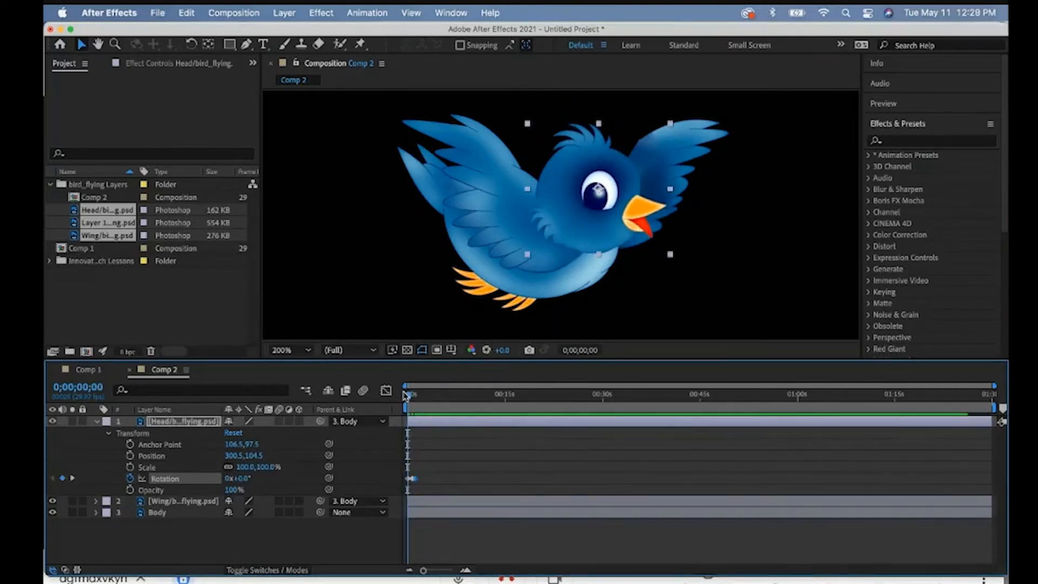
key(space)
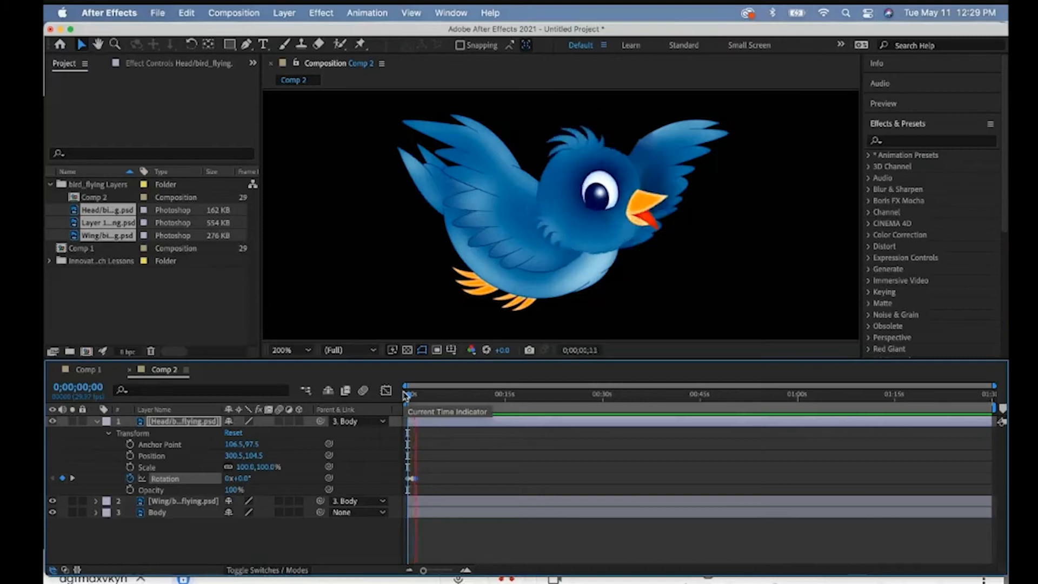
drag(417, 396, 414, 395)
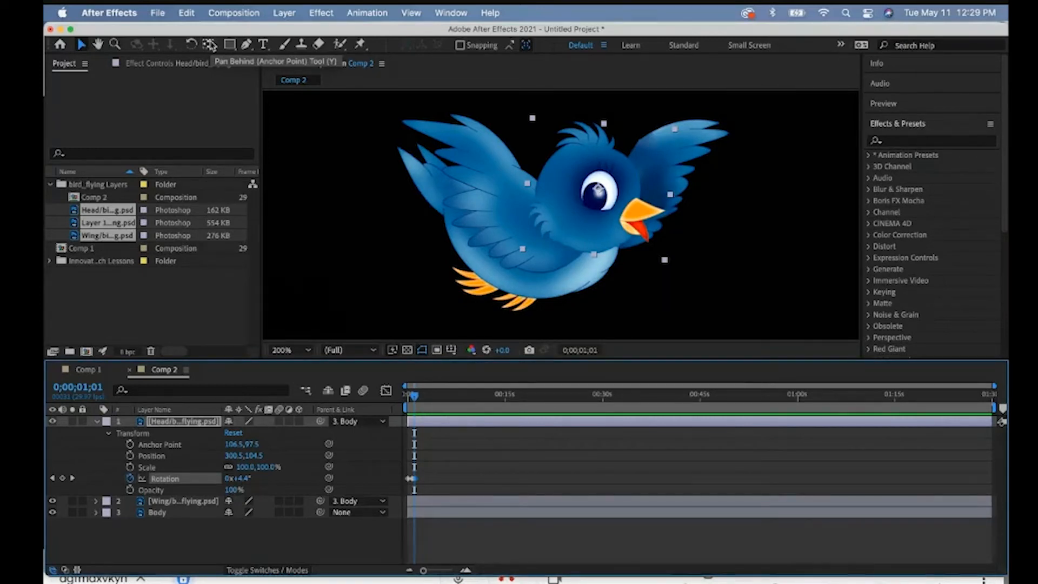
- Move the Head layer's anchor point from the eye to the neck with the Pan Behind tool, and preview the rotation from the start
click(211, 44)
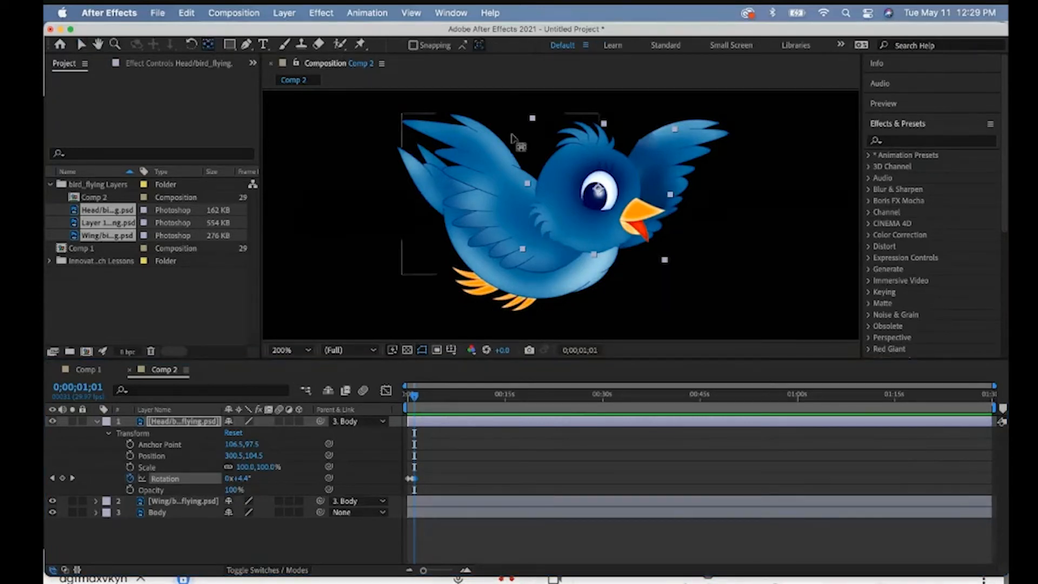
drag(600, 191, 559, 237)
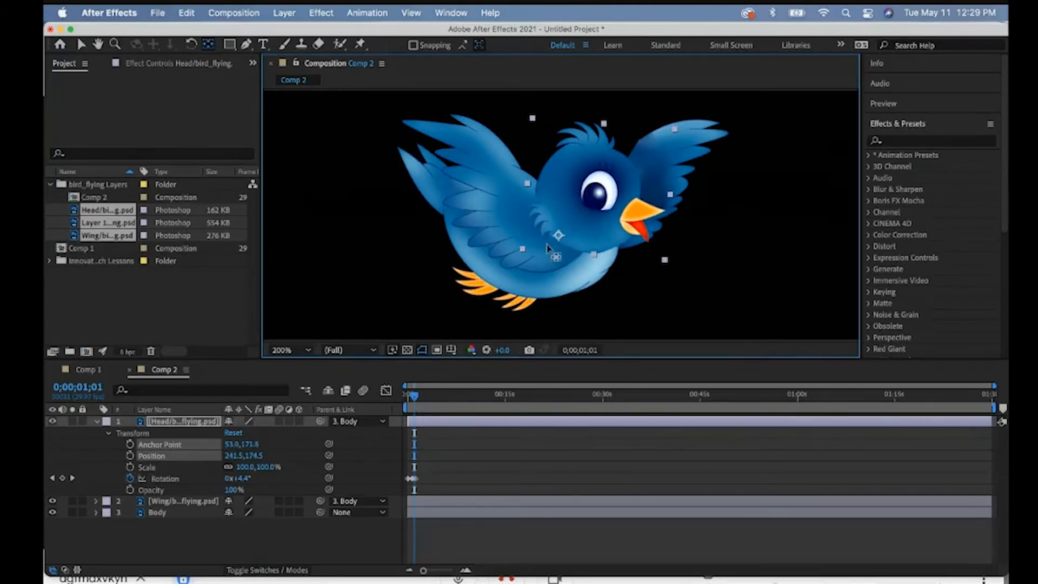
drag(414, 395, 401, 397)
key(space)
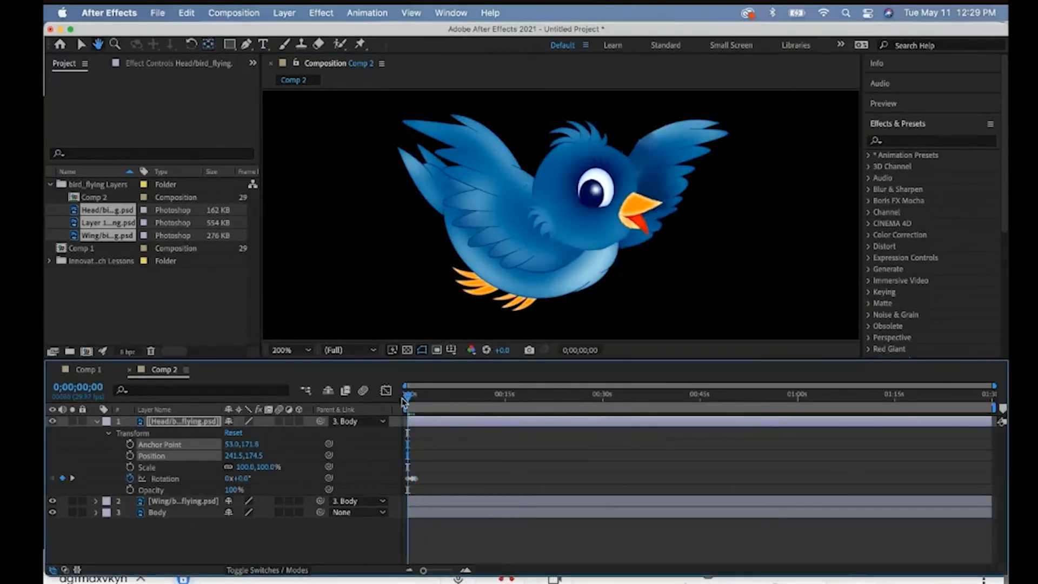
key(space)
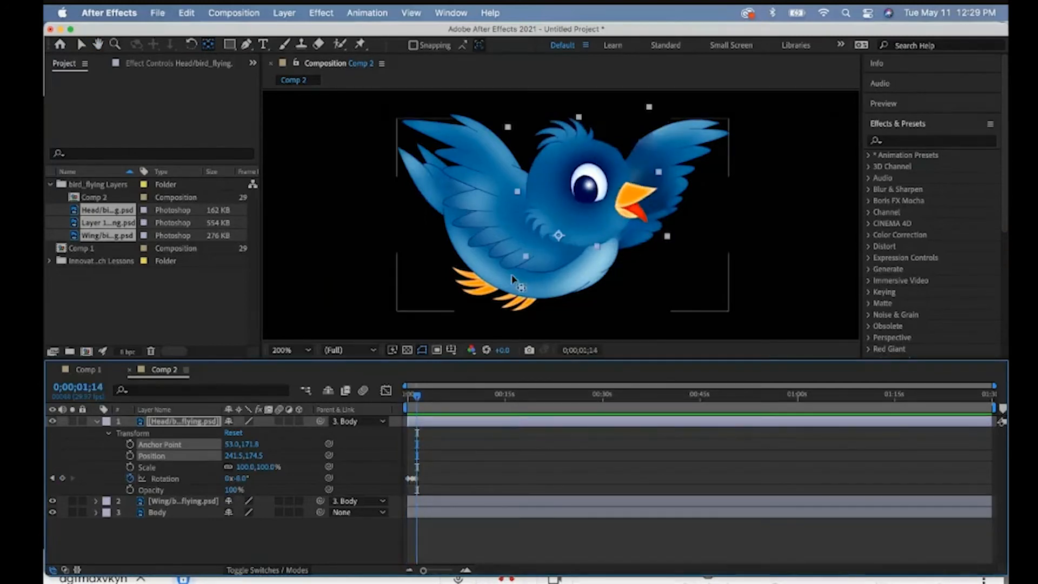
- Fine-tune the Head layer's anchor point to about 77.4, 178.3 at the base of the neck, and replay the animation
click(559, 236)
drag(559, 236, 577, 238)
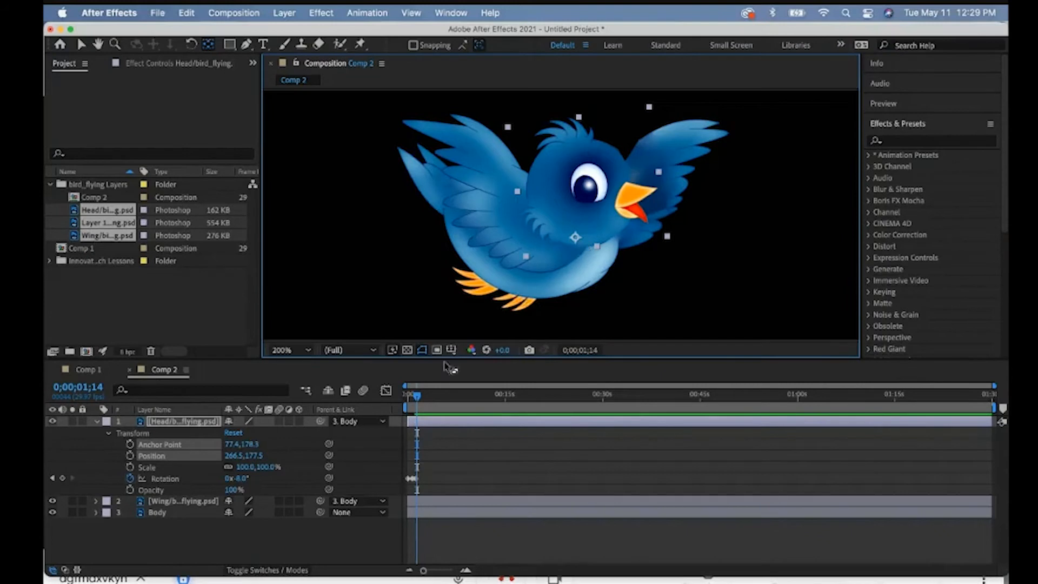
drag(416, 396, 403, 398)
key(space)
key(space)
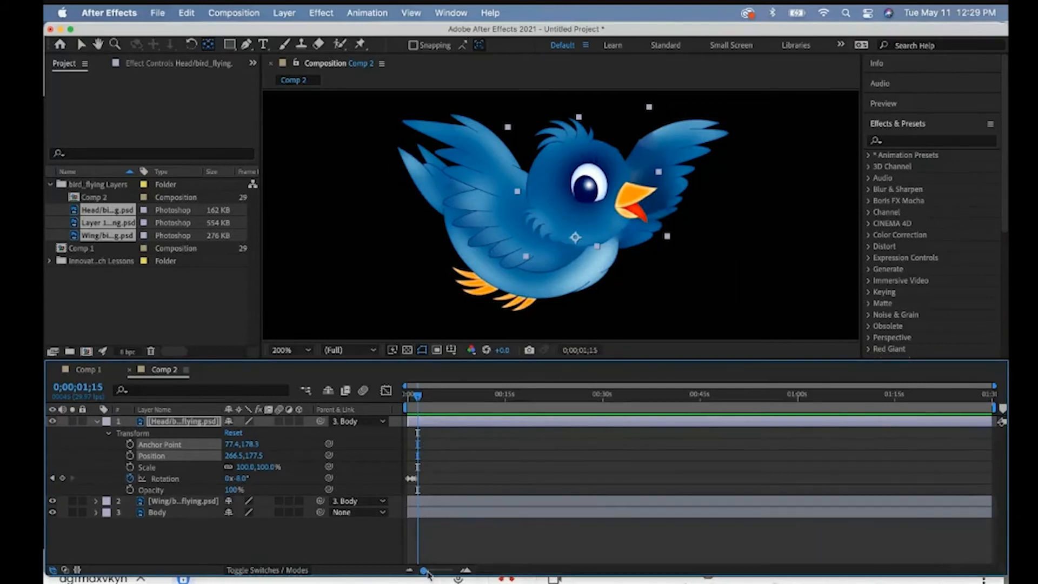
- Shift the Head's second and third Rotation keyframes slightly earlier, and add a 14° Rotation keyframe at 0;00;01;14
drag(426, 572, 441, 570)
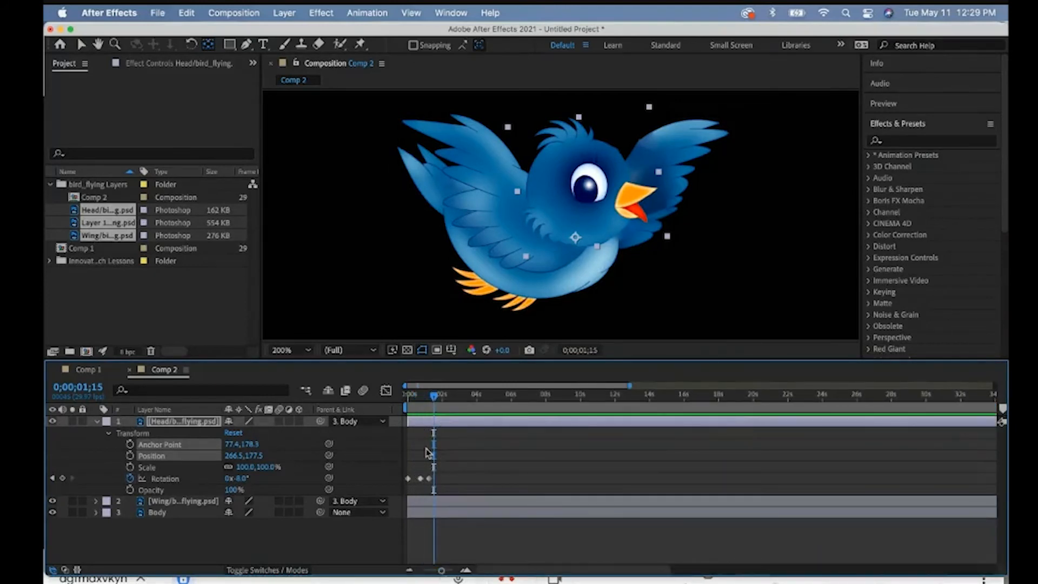
drag(420, 478, 426, 481)
click(429, 479)
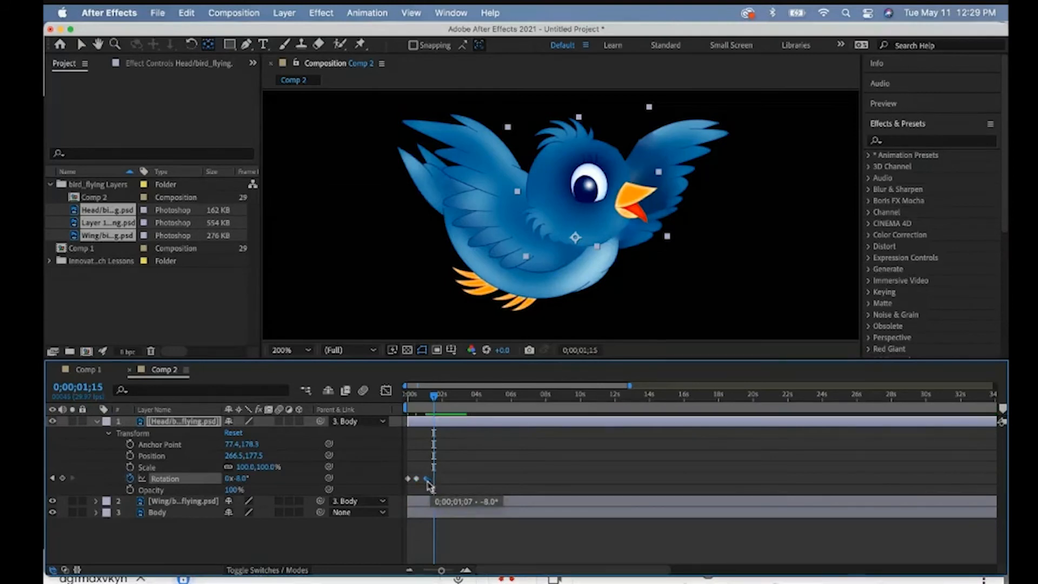
click(408, 396)
drag(408, 398, 435, 399)
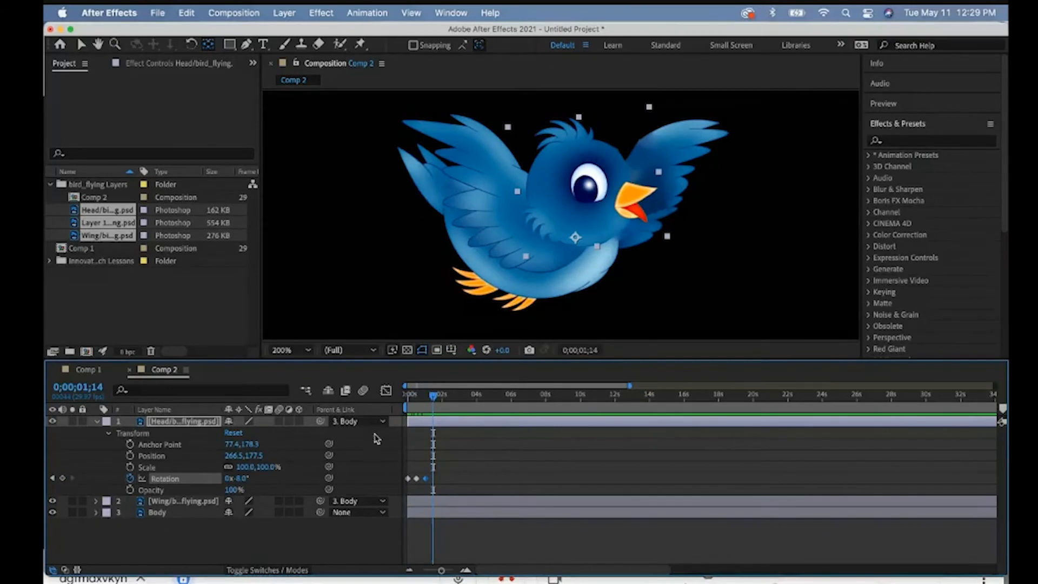
drag(240, 479, 255, 479)
- Duplicate the Head layer's Rotation keyframes three times along the timeline to repeat the nodding, and preview the result
mouse_move(436, 396)
mouse_down()
mouse_move(404, 397)
mouse_move(444, 397)
mouse_up()
drag(454, 474, 403, 490)
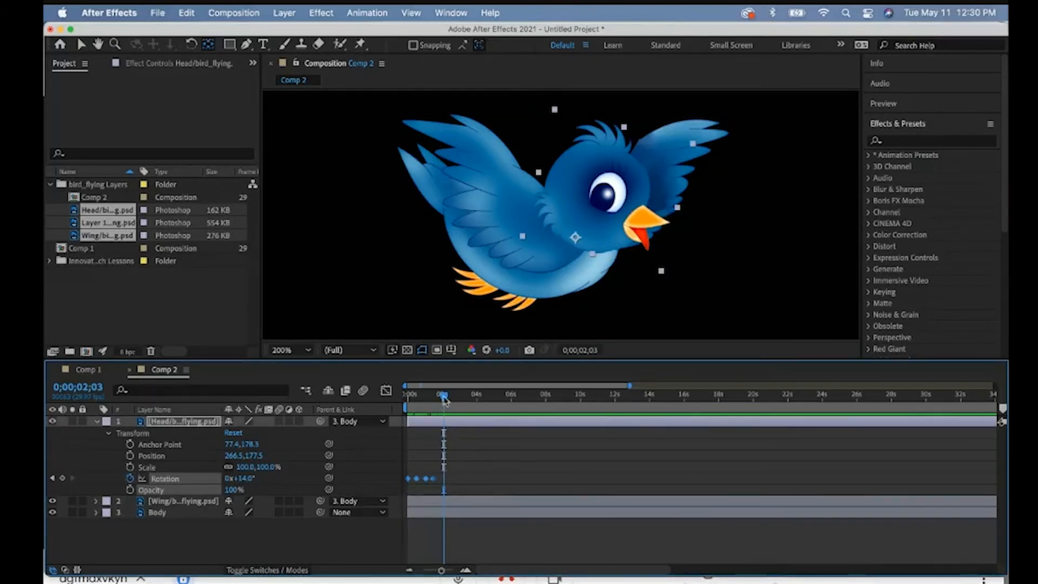
drag(444, 398, 388, 400)
key(super+v)
key(super+v)
key(super+v)
key(space)
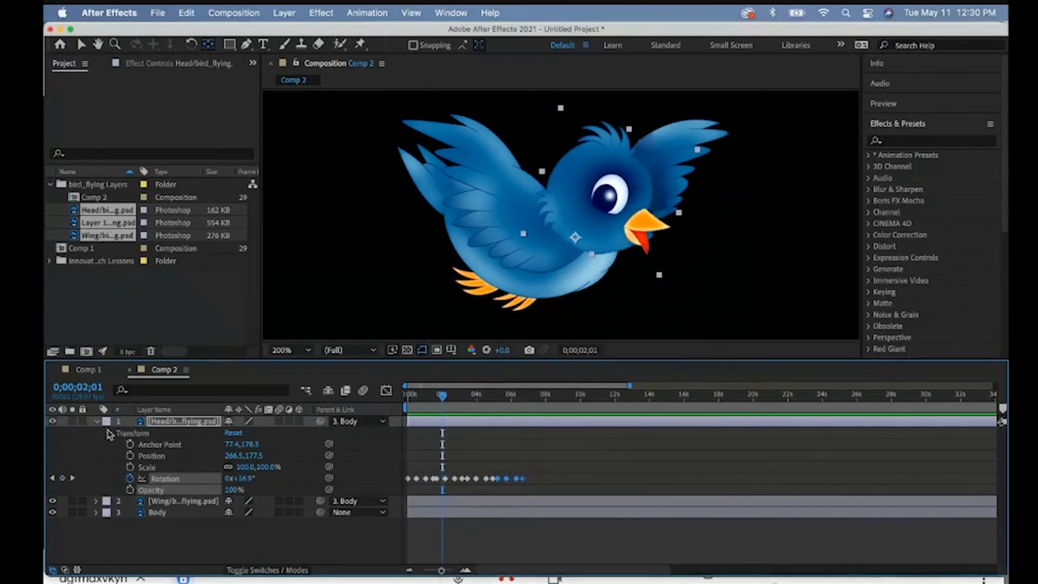
- Collapse the Head layer and expand the Wing layer's Transform properties
click(98, 423)
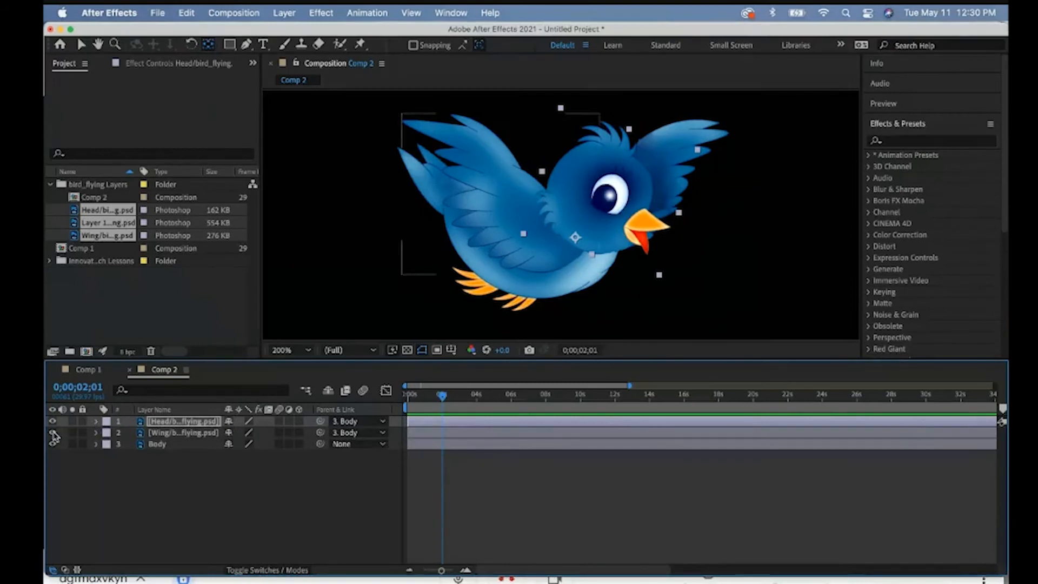
click(194, 436)
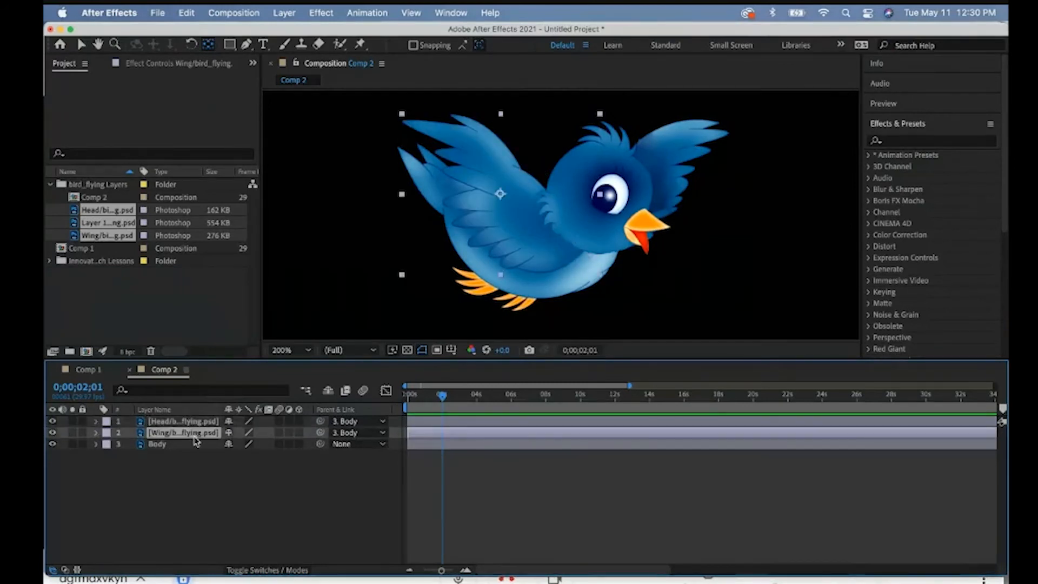
click(97, 433)
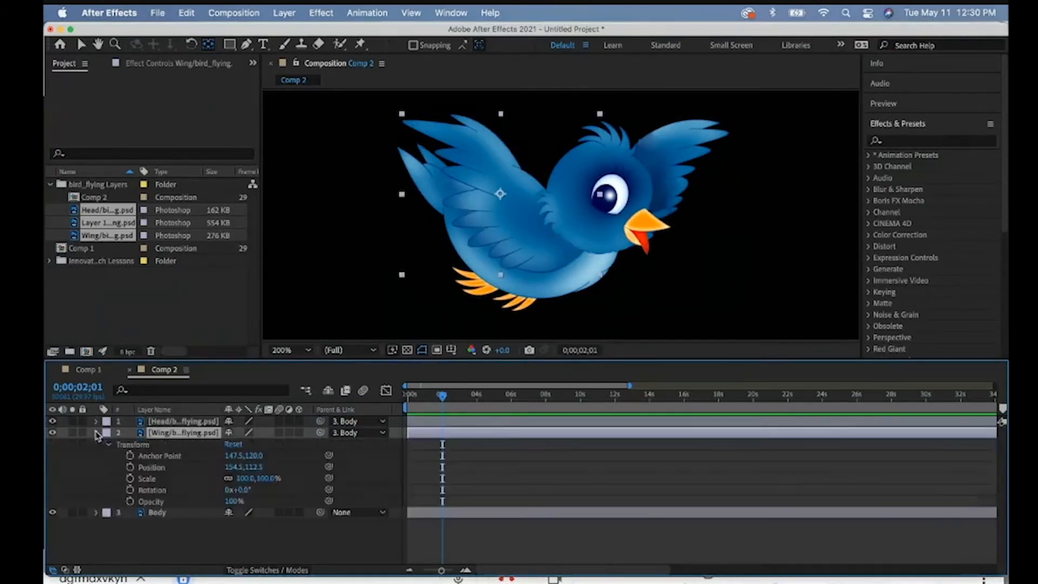
- Try rotating the Wing layer to 33° about its centre anchor point on the first frame, and undo the rotation
drag(442, 396, 408, 396)
drag(244, 489, 265, 490)
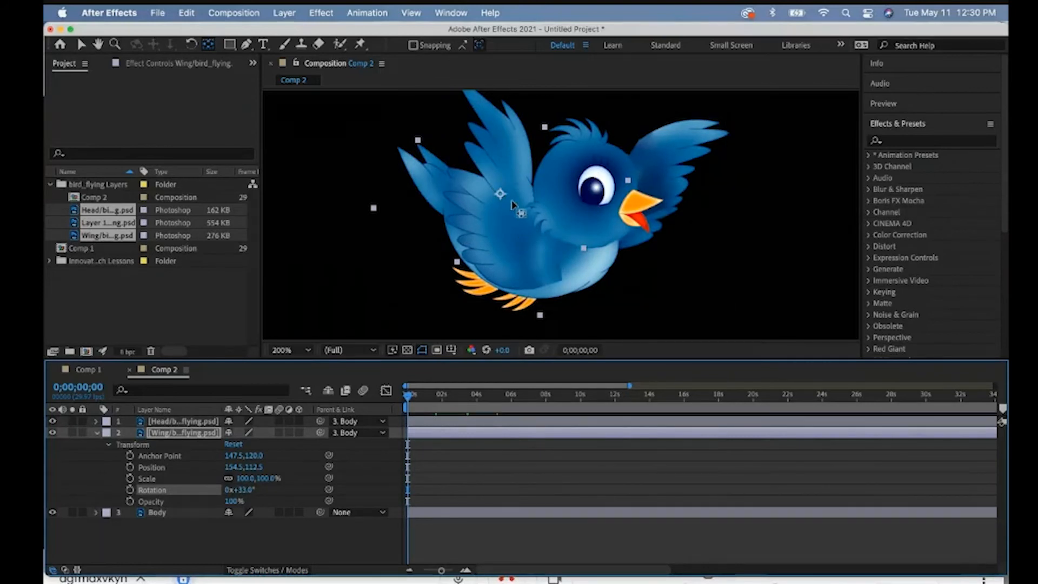
key(super+z)
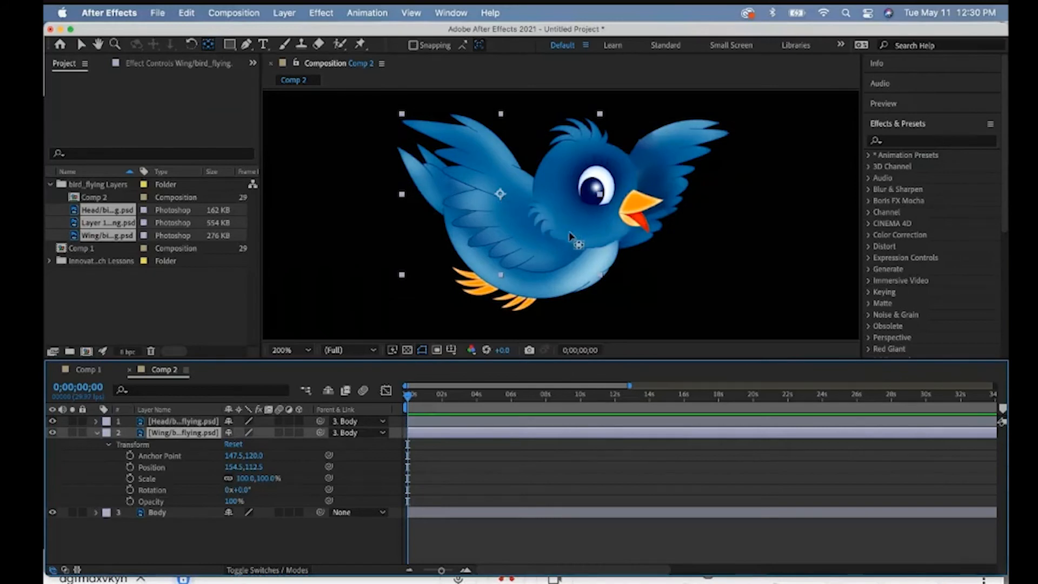
- Move the Wing layer's anchor point to about 253.5, 170 where it joins the body, test its rotation and reset it to 0°
click(207, 47)
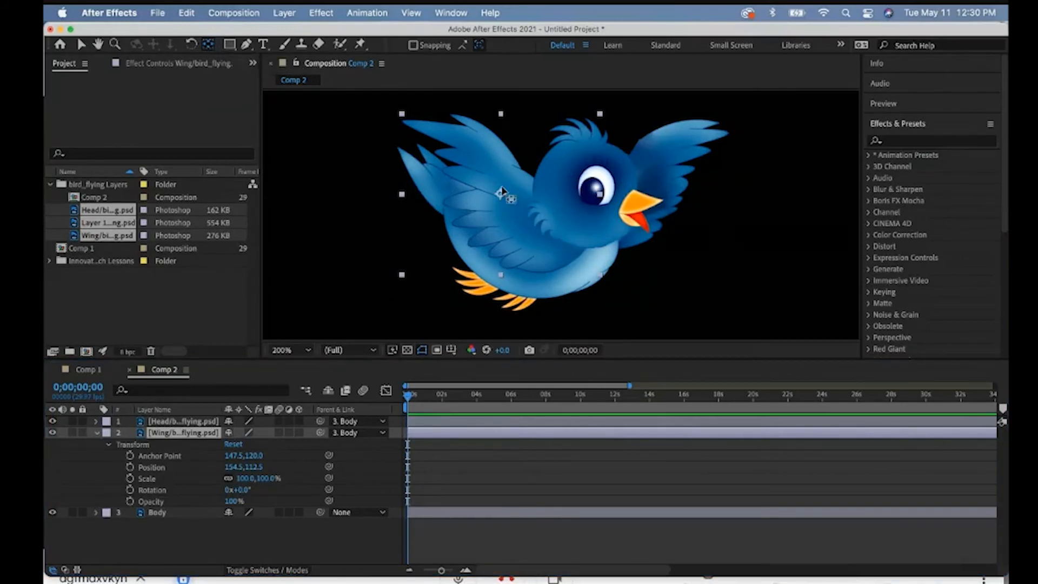
drag(500, 193, 573, 230)
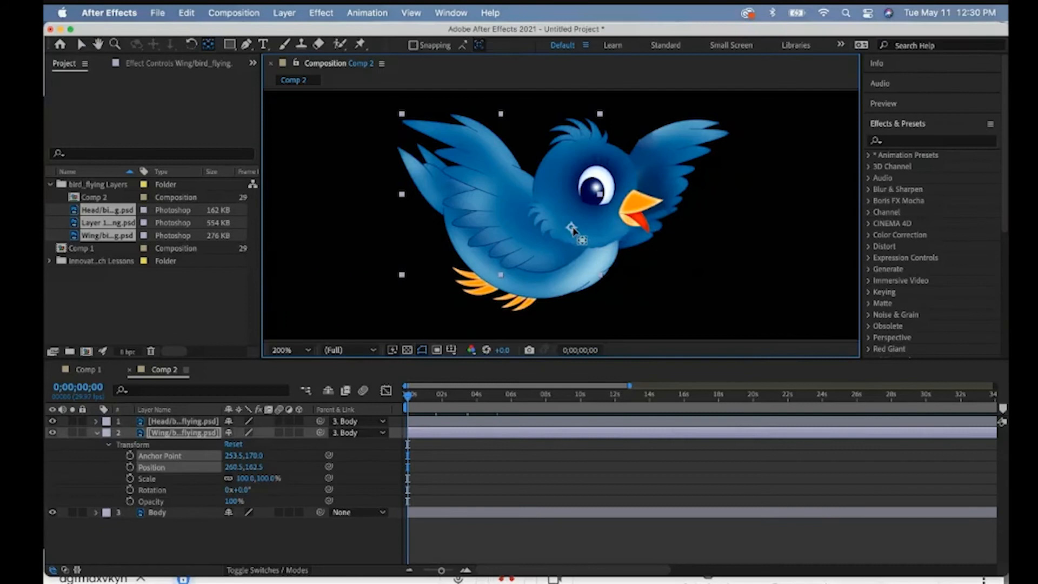
drag(240, 492, 234, 491)
click(234, 490)
text(0)
- Keyframe the Wing layer's Rotation at 0° on the first frame and 20° at 0;00;00;12
click(131, 491)
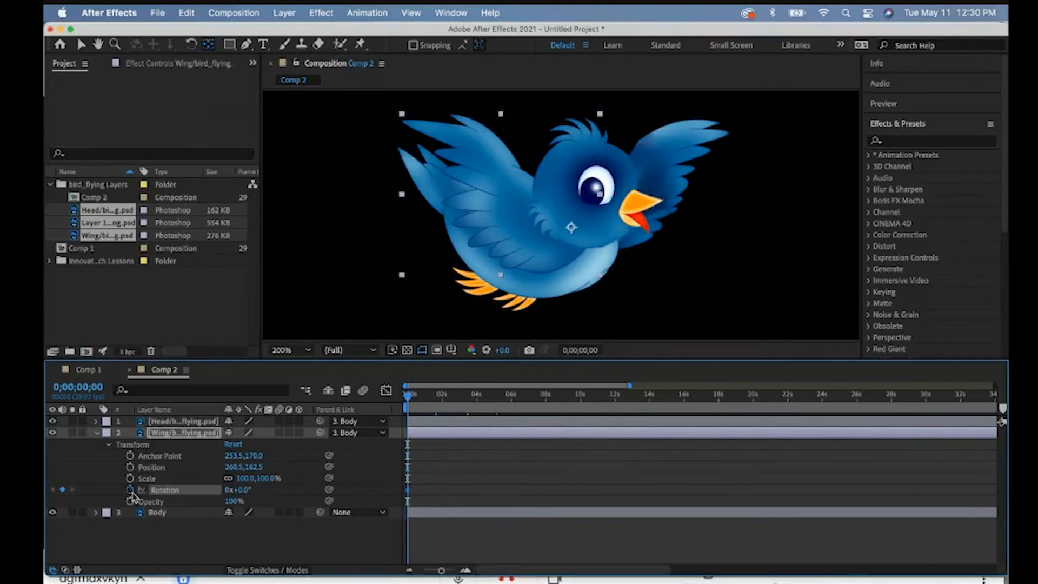
drag(440, 572, 430, 572)
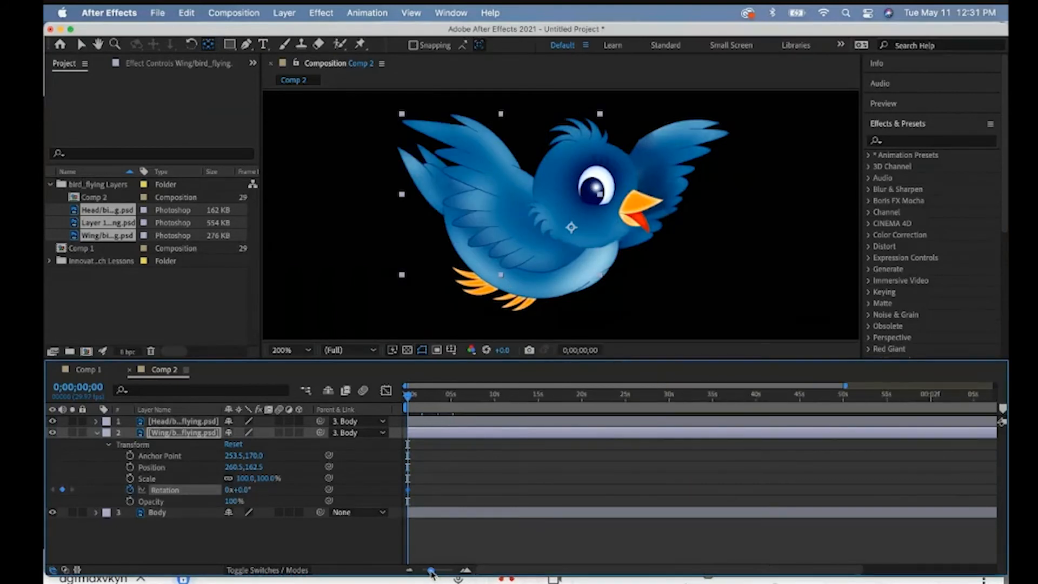
drag(408, 399, 412, 400)
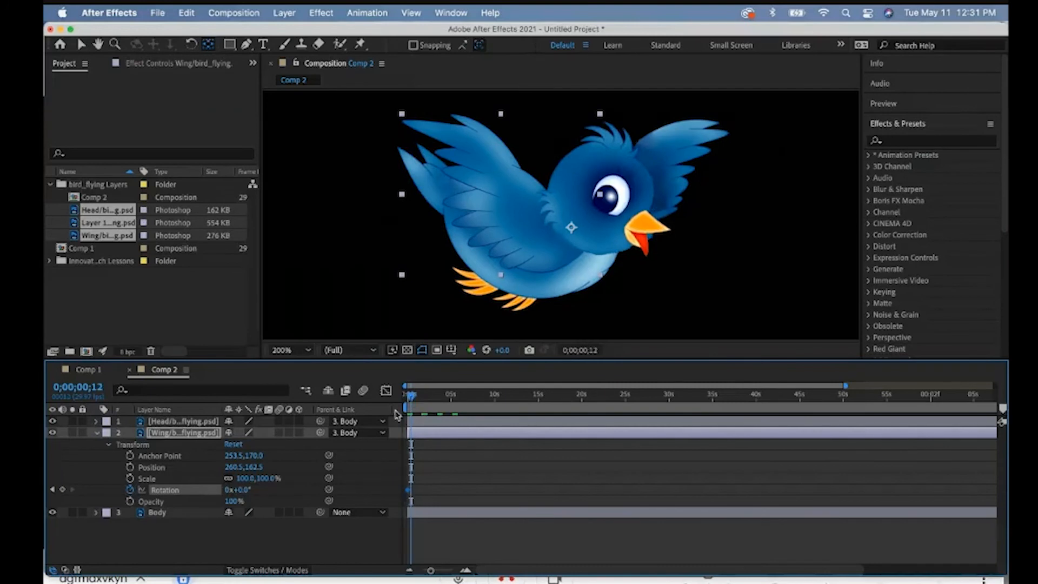
click(243, 490)
text(20)
key(Return)
- Continue the Wing layer's Rotation keyframes up to -15° at 0;00;01;00 and space the keyframes evenly within the first second
drag(412, 396, 411, 397)
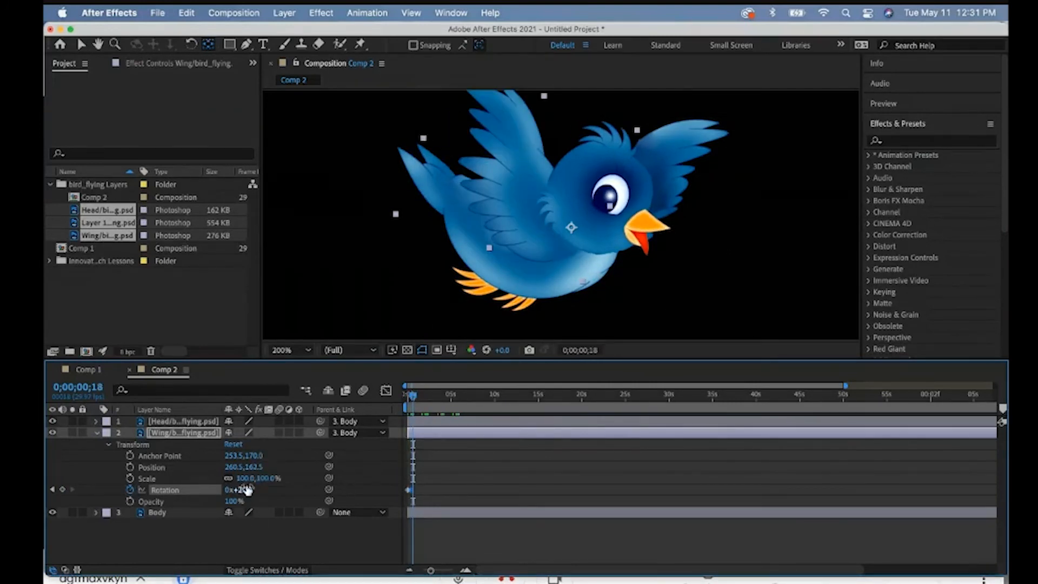
drag(244, 490, 225, 488)
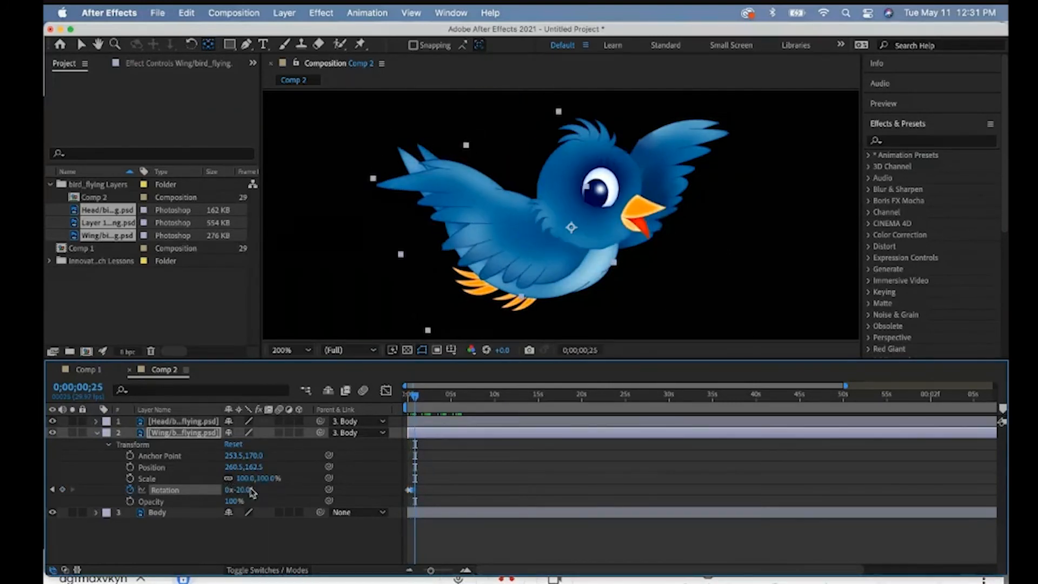
drag(250, 490, 261, 489)
drag(225, 489, 230, 489)
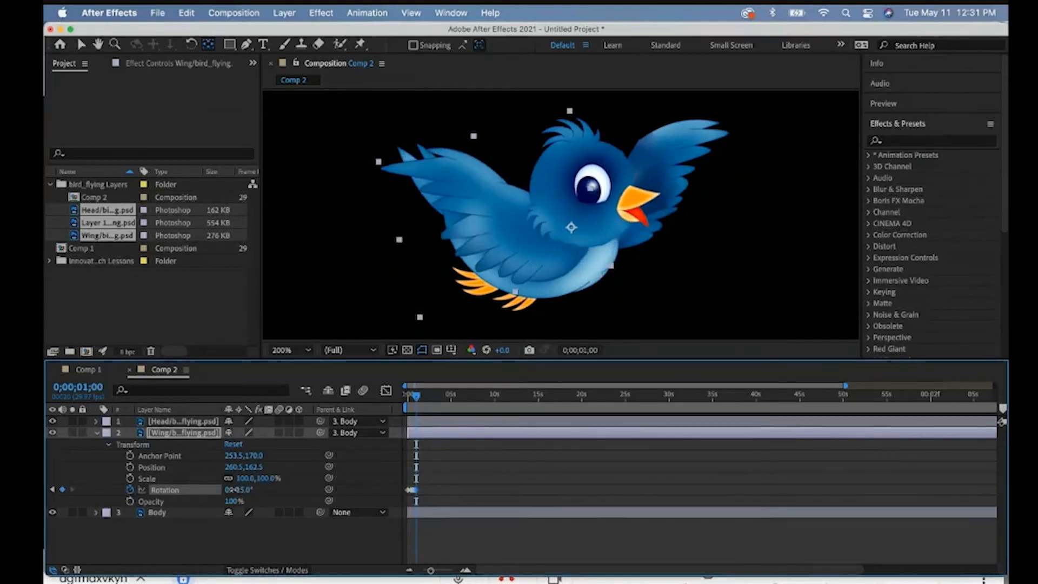
drag(431, 570, 448, 573)
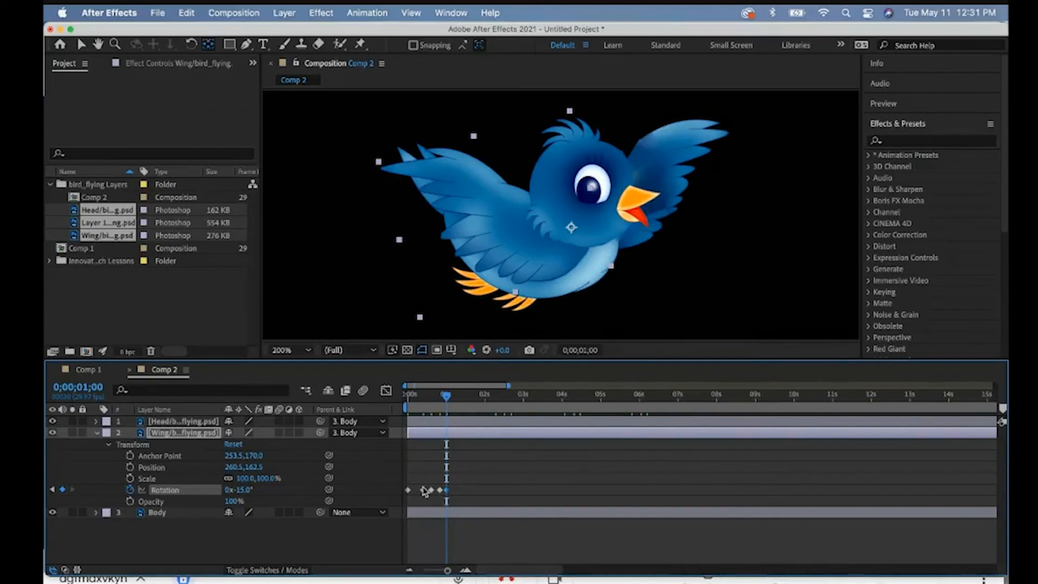
mouse_move(433, 494)
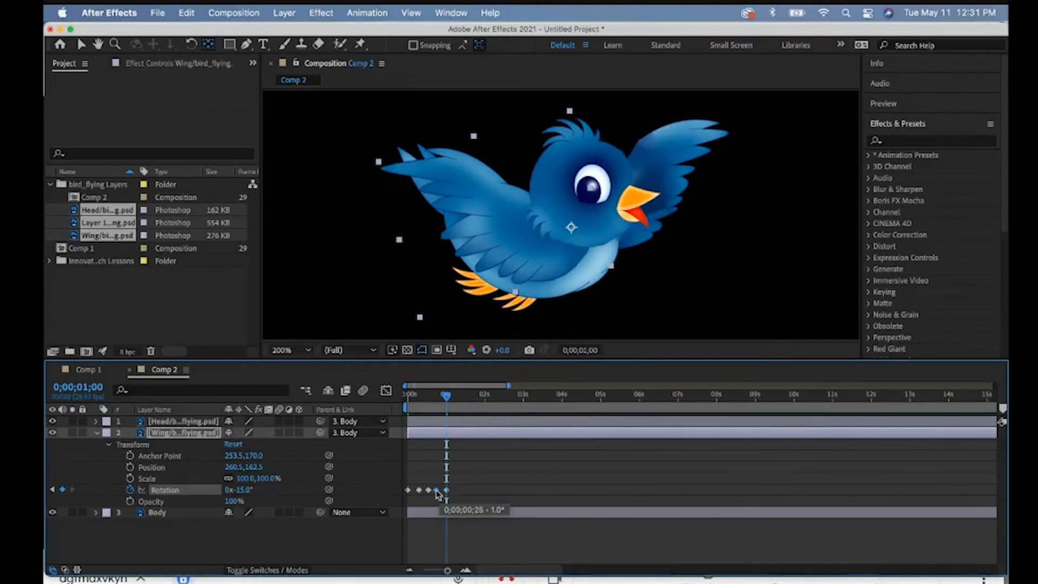
- Preview the single wing flap cycle from the first frame
drag(445, 396, 384, 399)
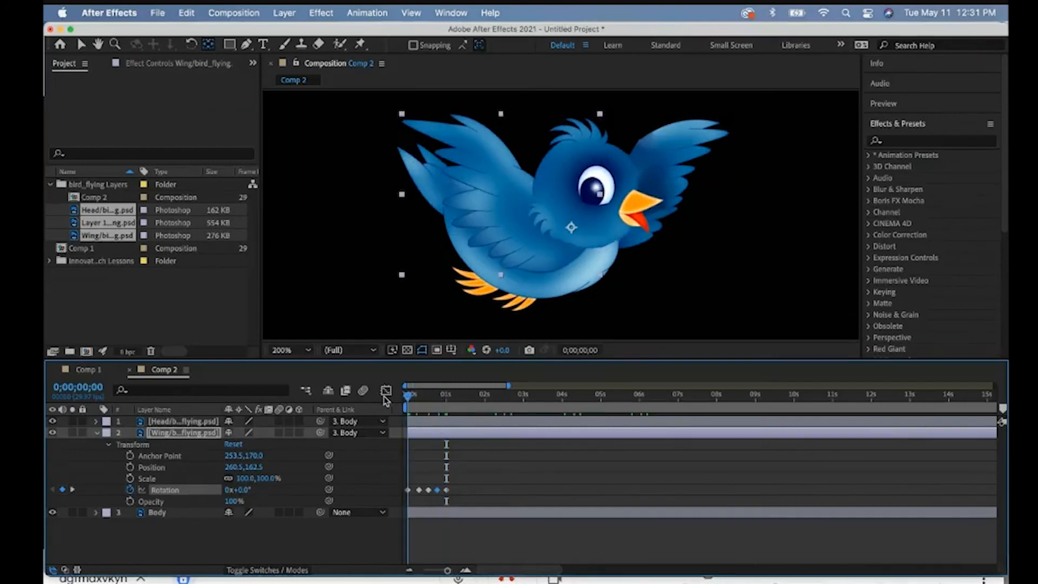
key(space)
key(space)
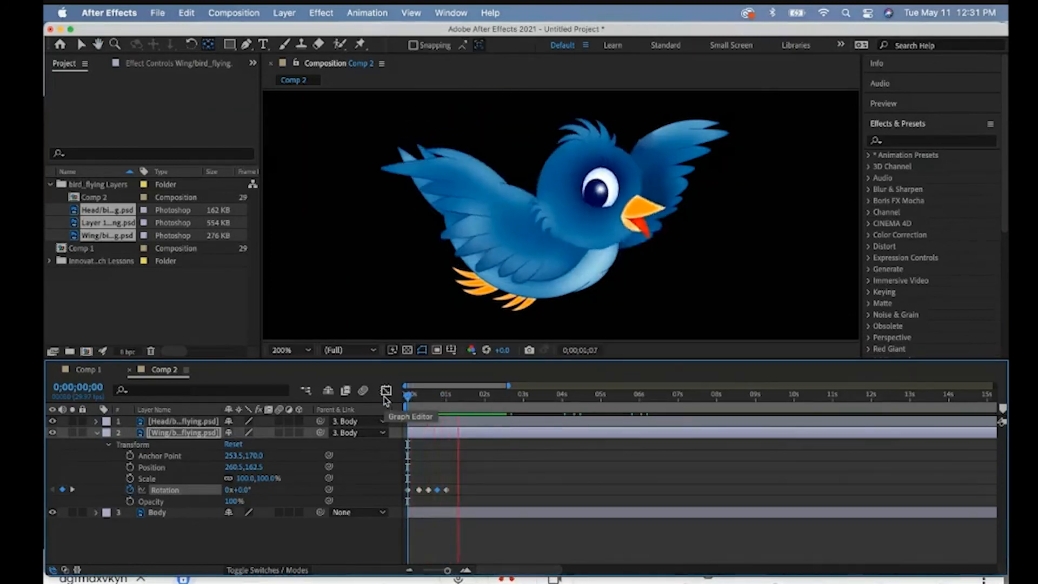
- Copy all five Wing Rotation keyframes and paste them three times in succession, starting at 0;00;01;04
drag(458, 488, 402, 498)
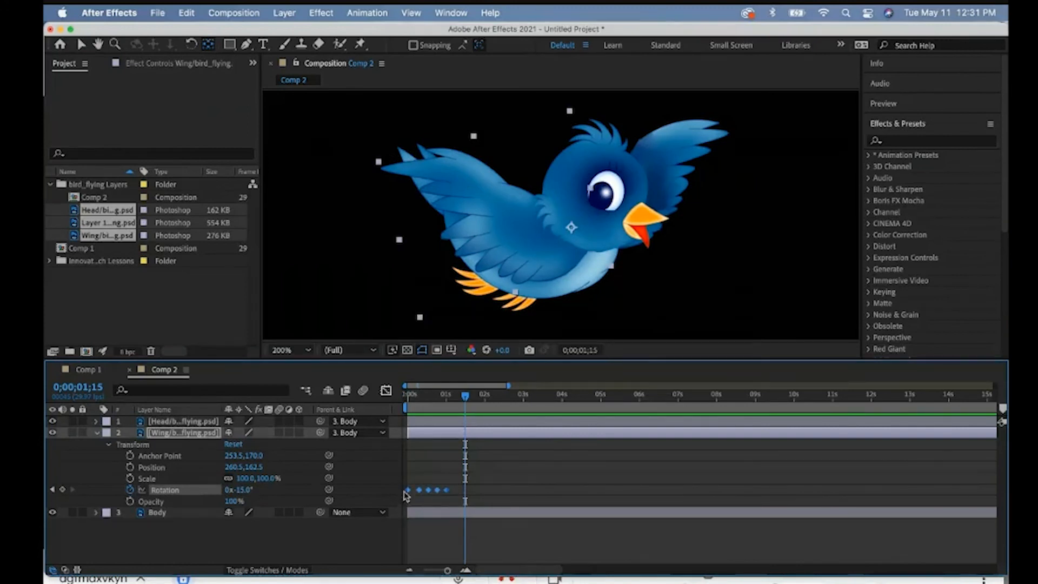
drag(467, 400, 451, 397)
key(super+v)
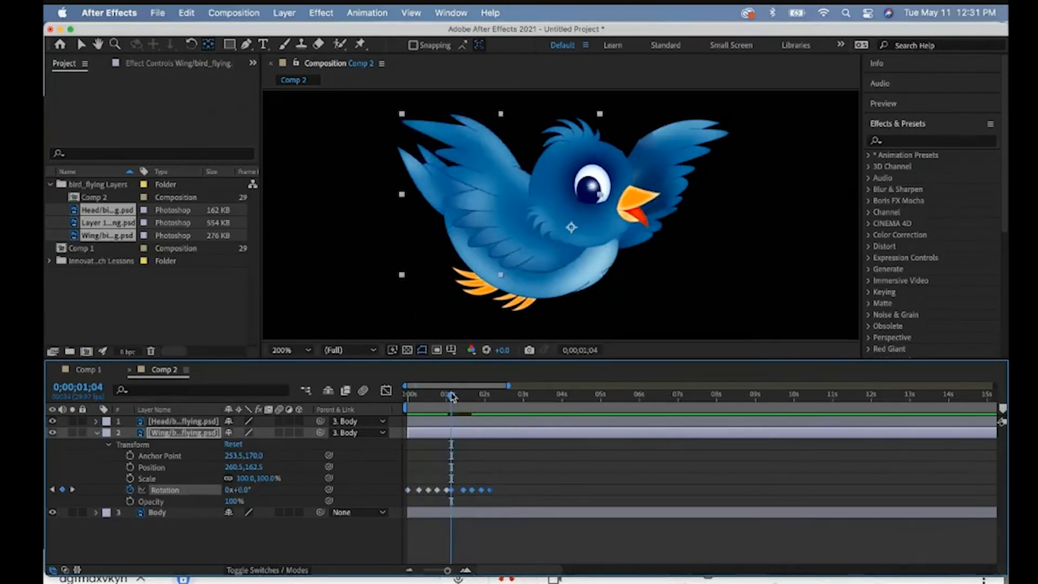
- Play the composition from the first frame to check the repeated wing flapping together with the head movement
drag(540, 397, 404, 398)
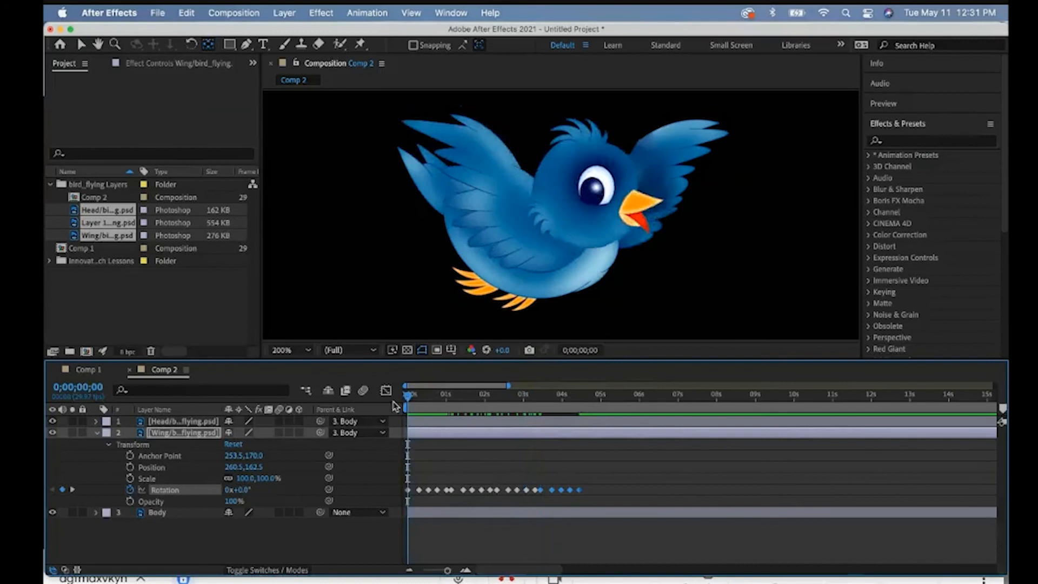
key(space)
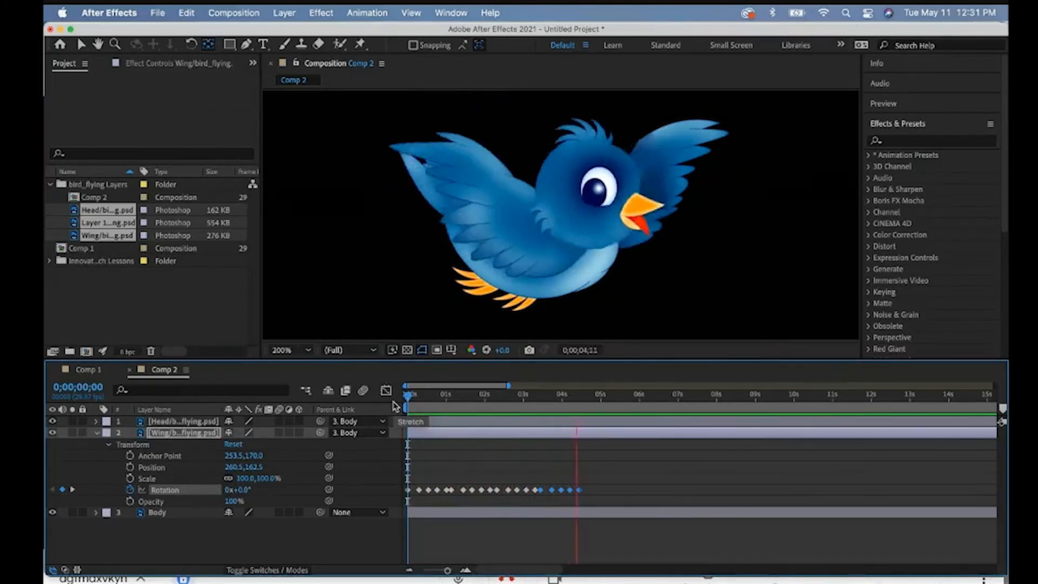
key(space)
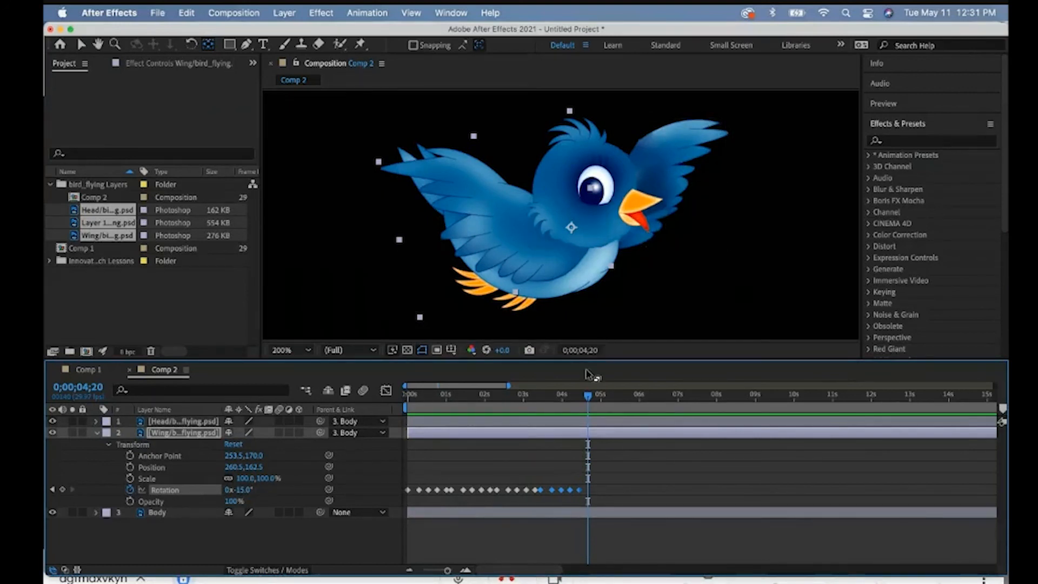
key(space)
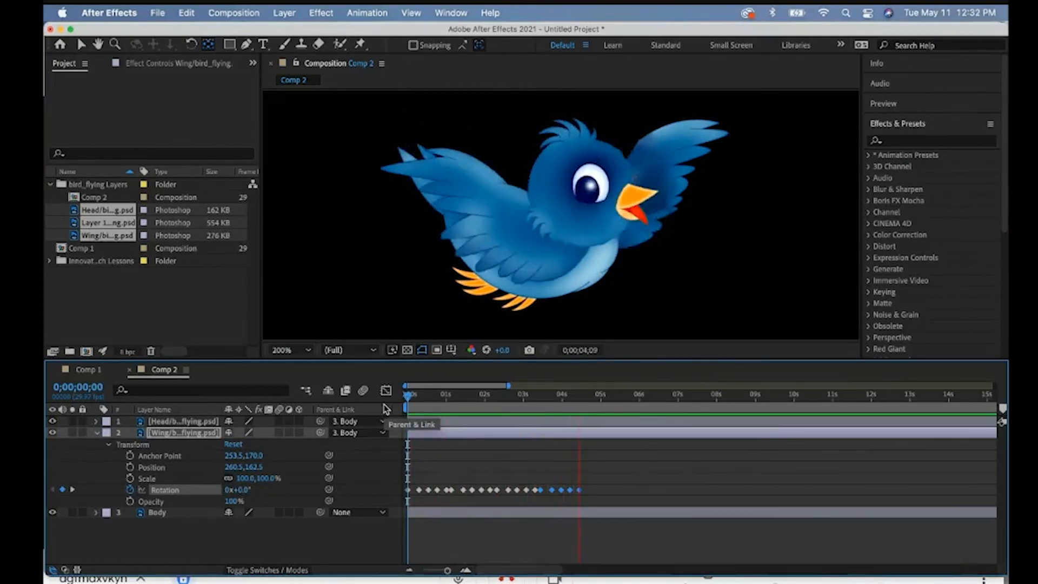
key(space)
key(Home)
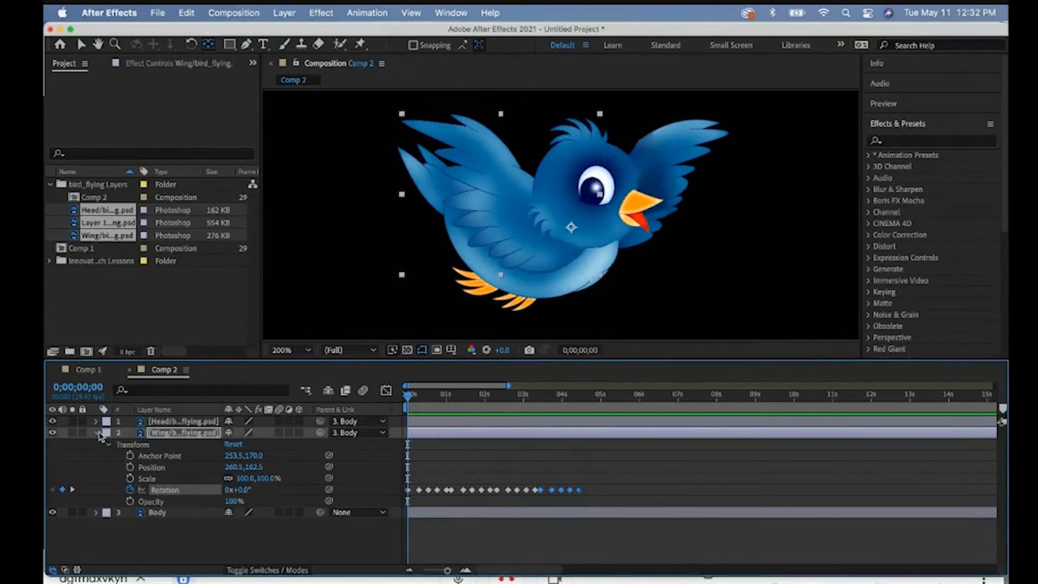
- Scale the Body layer to 57%, position it at 668, 540, and keyframe both Position and Scale on the first frame
click(98, 433)
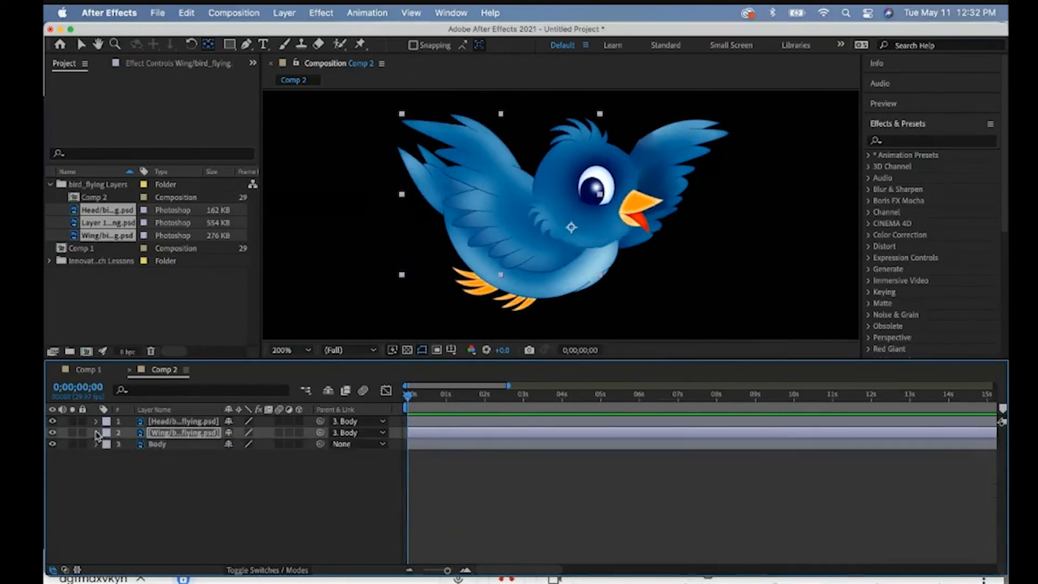
click(96, 443)
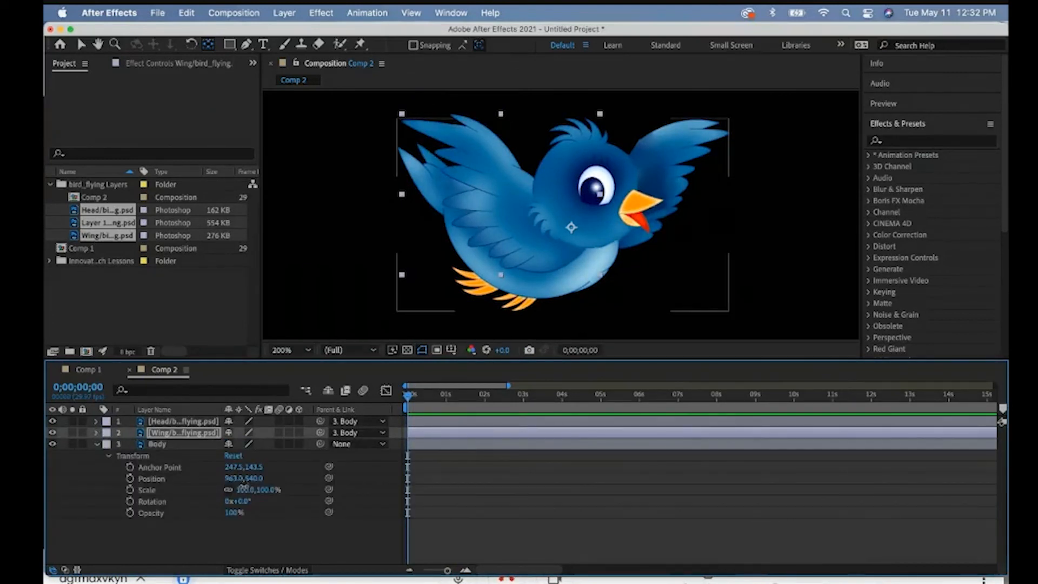
drag(243, 488, 46, 484)
click(216, 489)
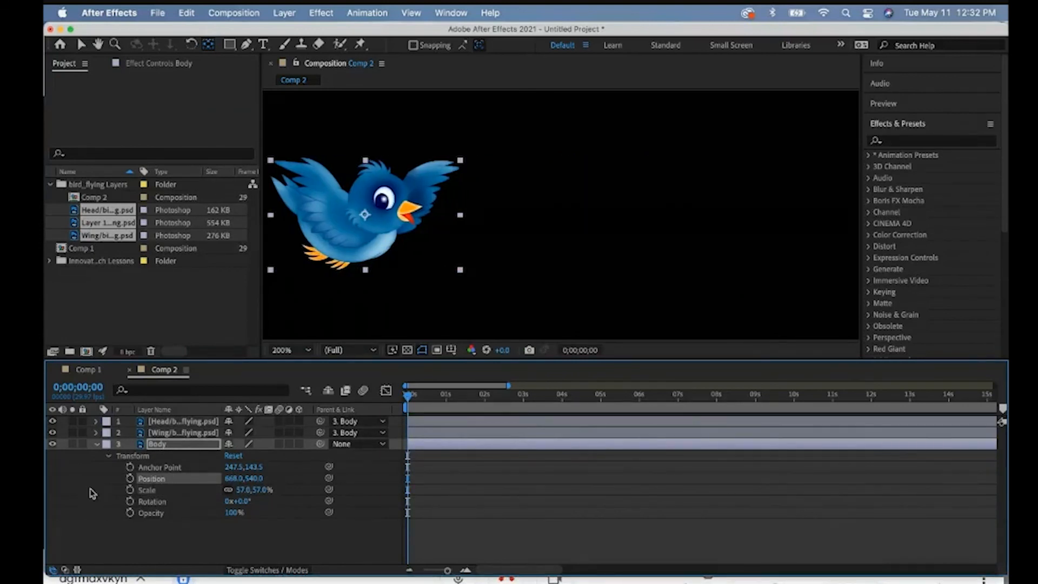
click(130, 489)
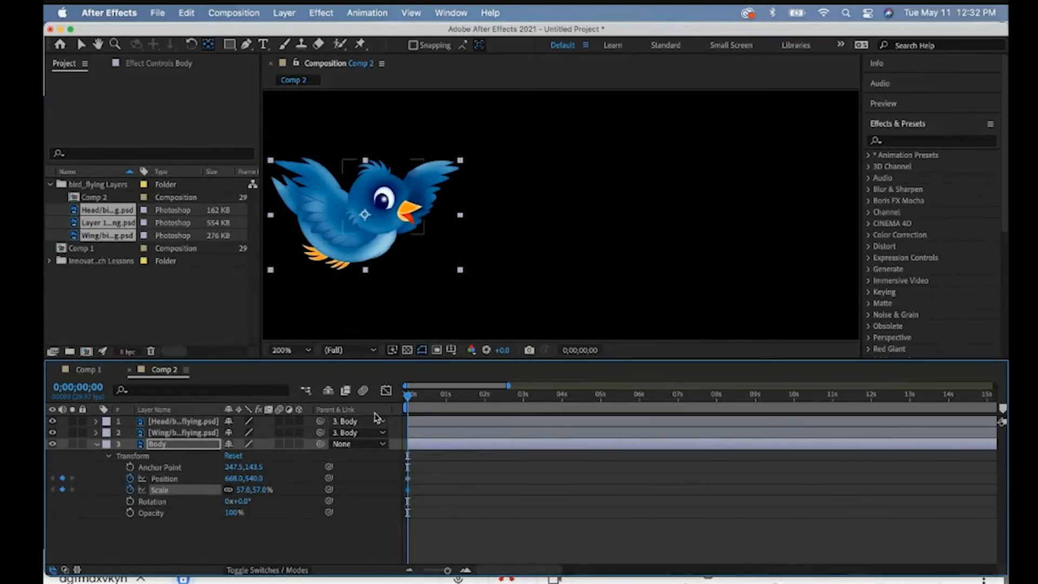
- Keyframe the Body layer's Position at 1137, 540 at 0;00;02;20 and preview the bird's flight across the frame
click(427, 394)
drag(432, 395, 510, 402)
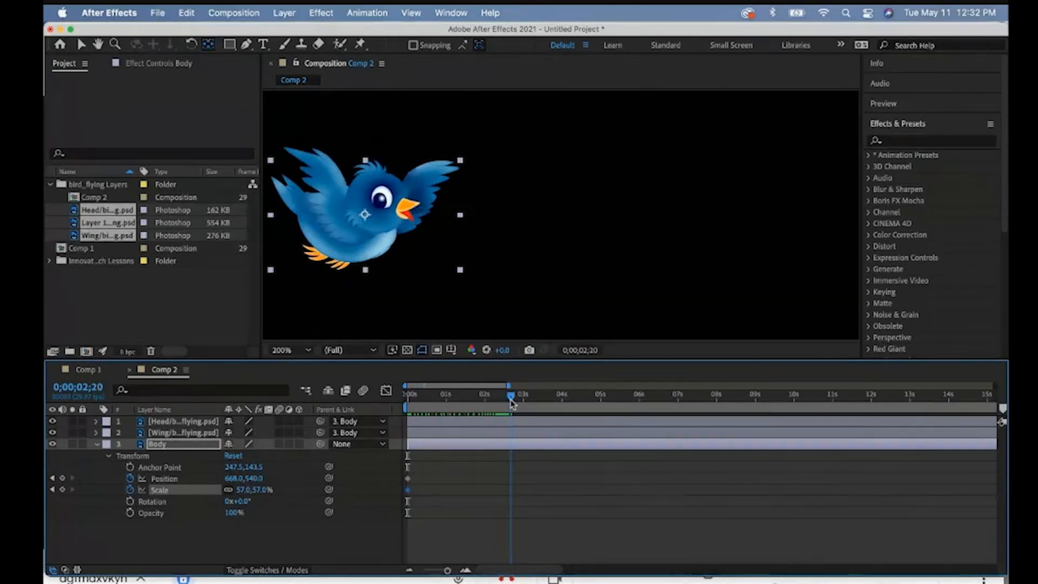
drag(228, 482, 518, 459)
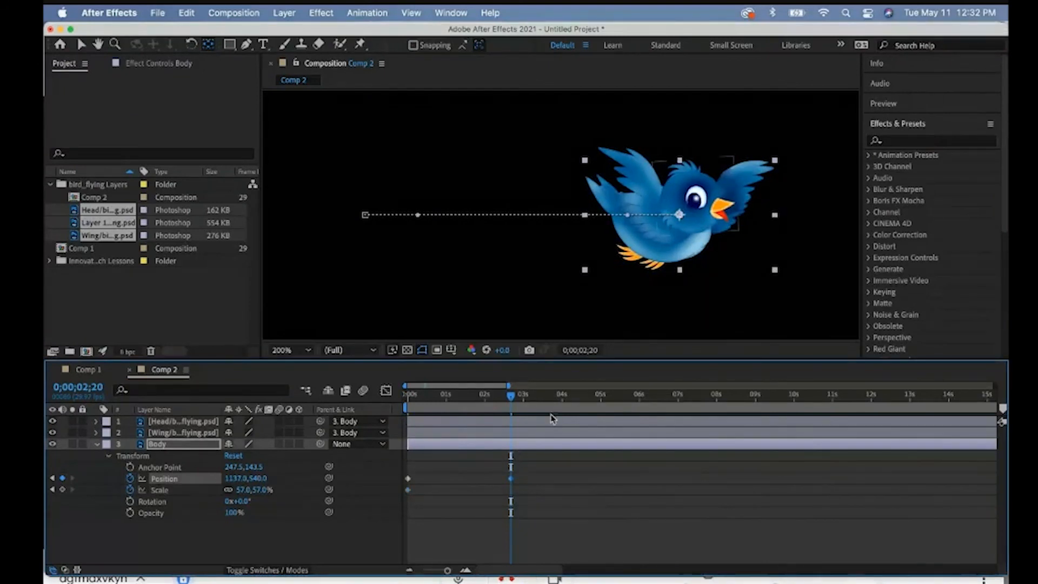
drag(513, 401, 406, 402)
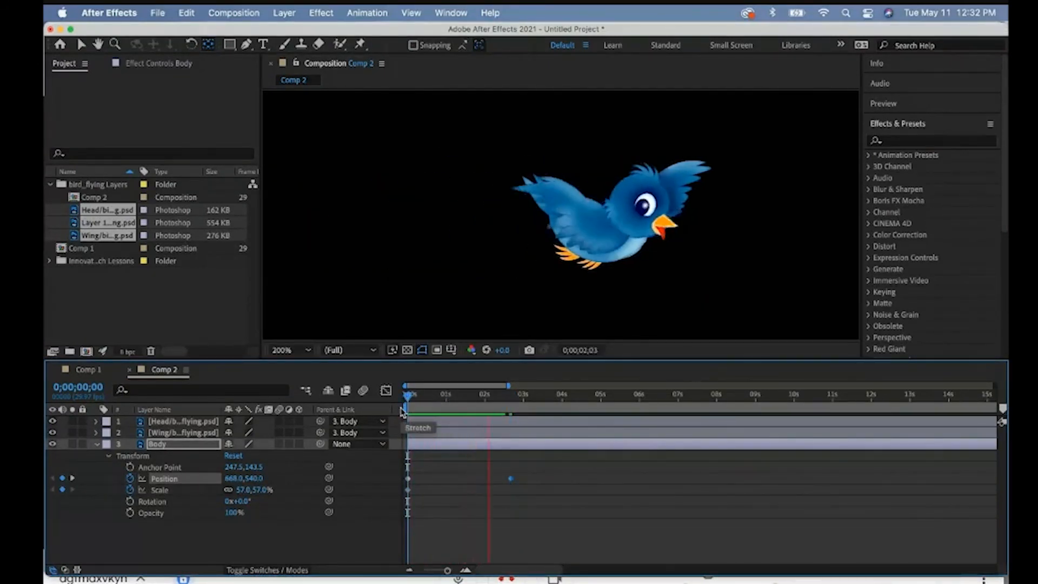
key(space)
- Add four Body Position keyframes that alternately raise and lower the bird, ending at 879.3, 556 at 0;00;01;06
drag(510, 397, 424, 403)
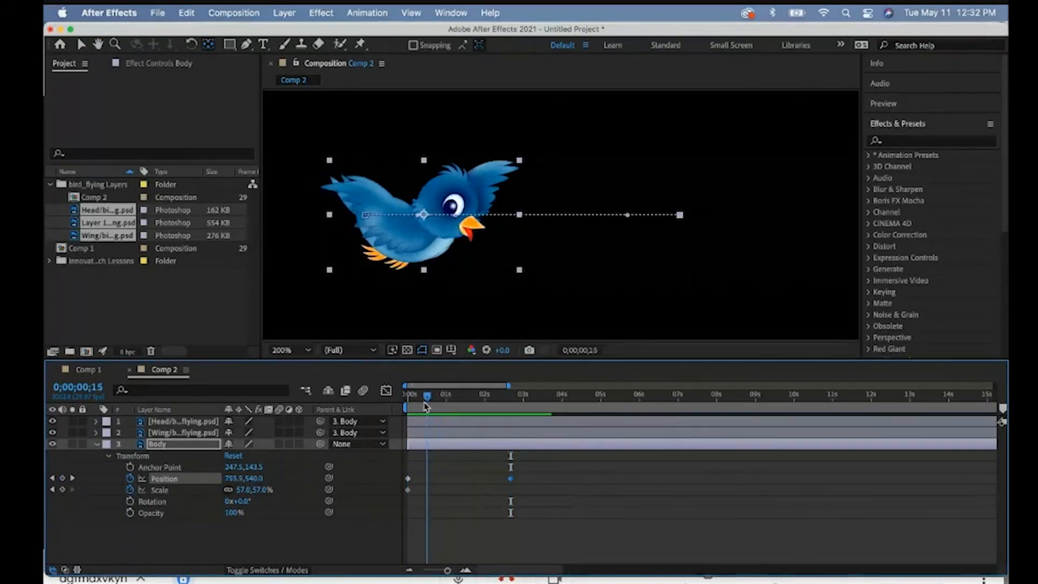
drag(260, 485, 242, 478)
drag(425, 397, 431, 402)
drag(252, 479, 276, 484)
drag(431, 399, 437, 400)
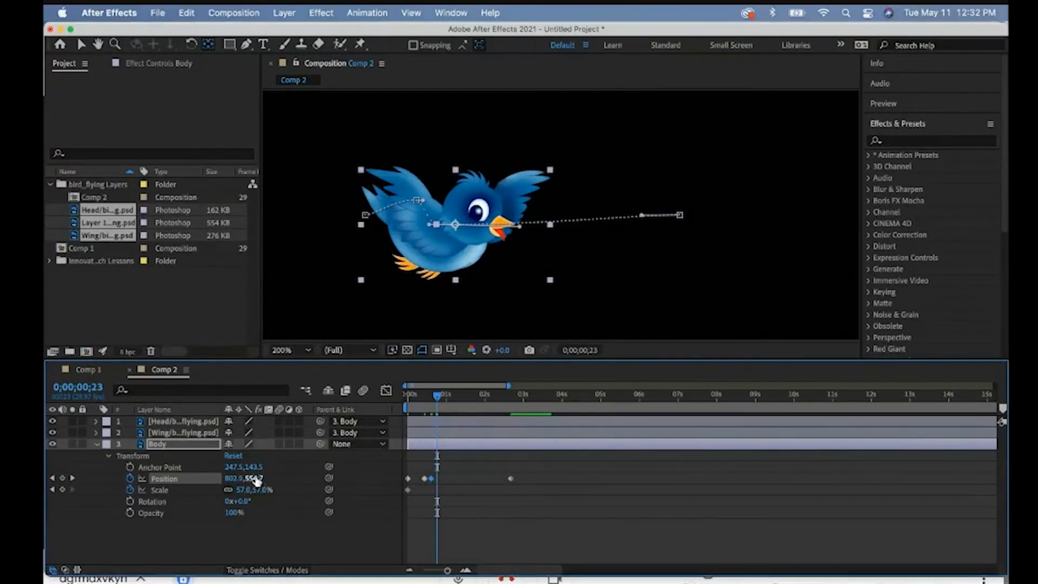
drag(256, 480, 232, 480)
drag(442, 399, 453, 400)
drag(254, 483, 279, 484)
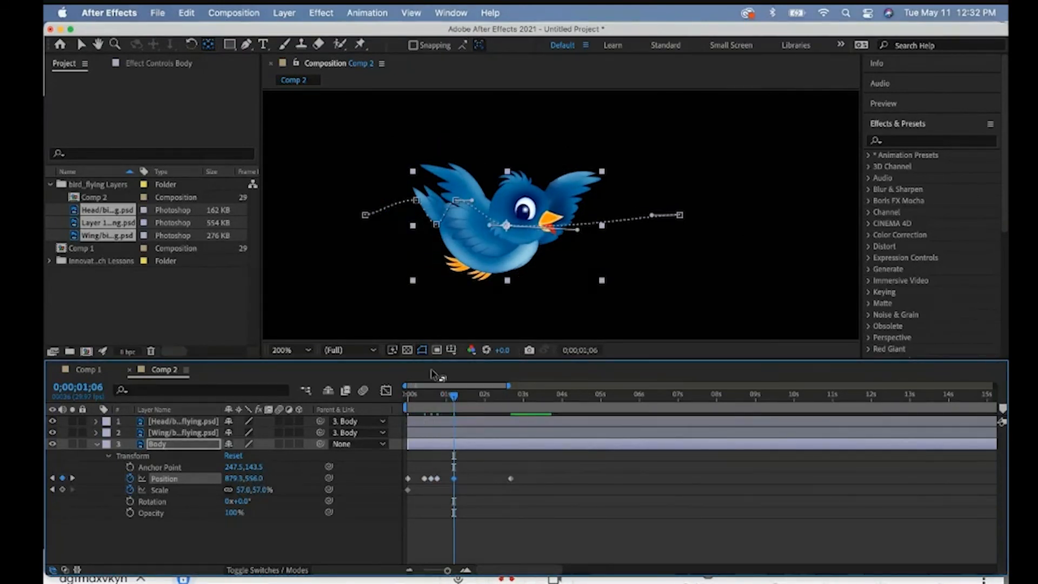
- Play the composition from the first frame to review the bird's up-and-down flight path
drag(454, 398, 398, 404)
key(space)
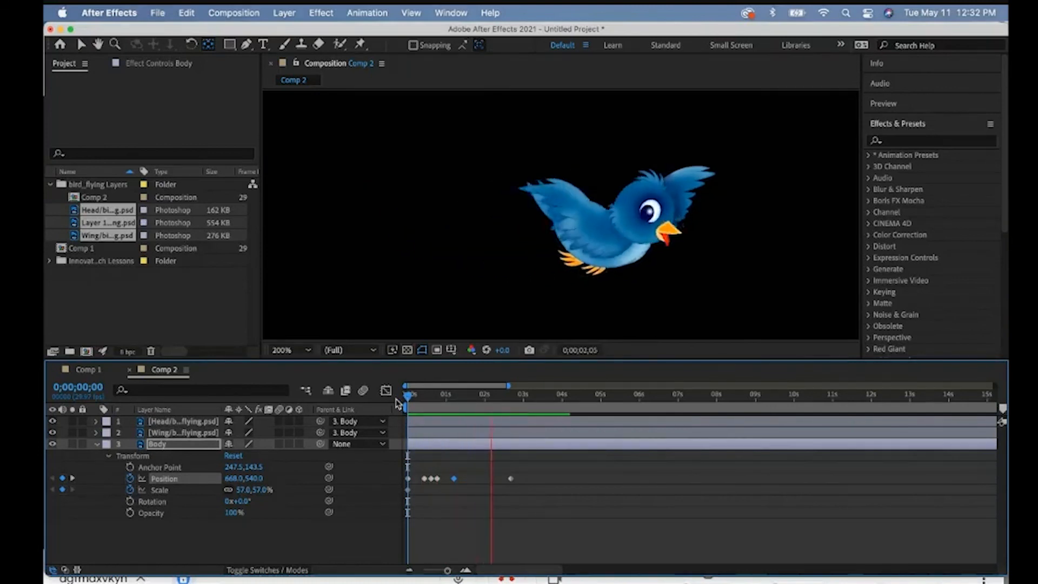
key(space)
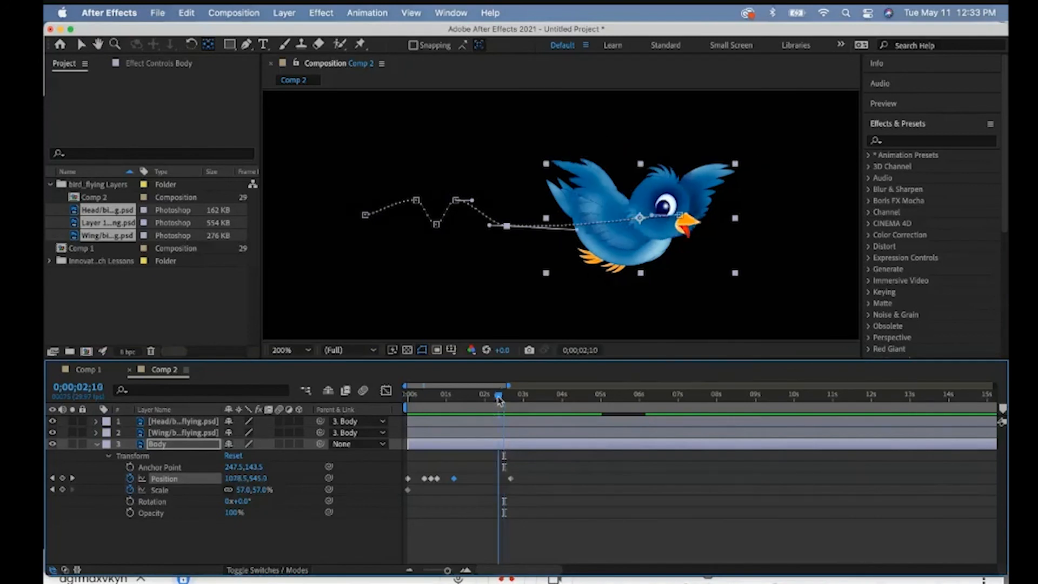
key(Home)
key(space)
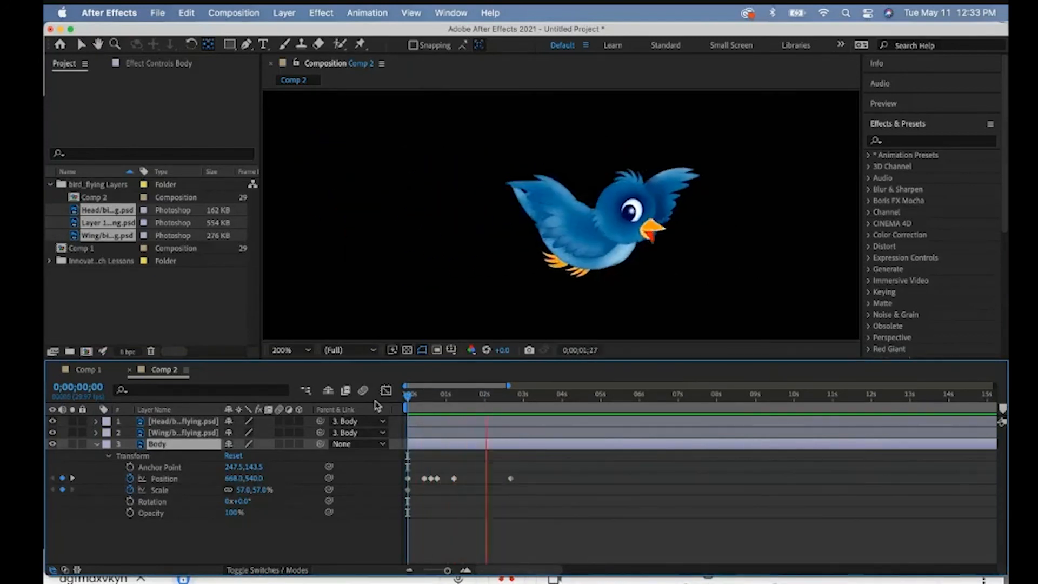